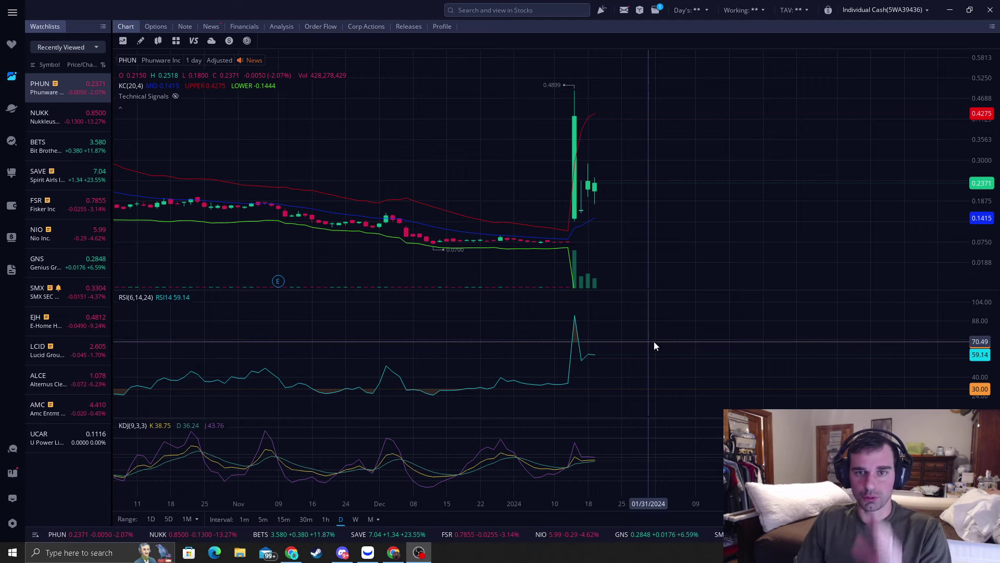
# - Check the Discord premium-chat channel full-screen, then return to the PHUN chart
pyautogui.click(343, 552)
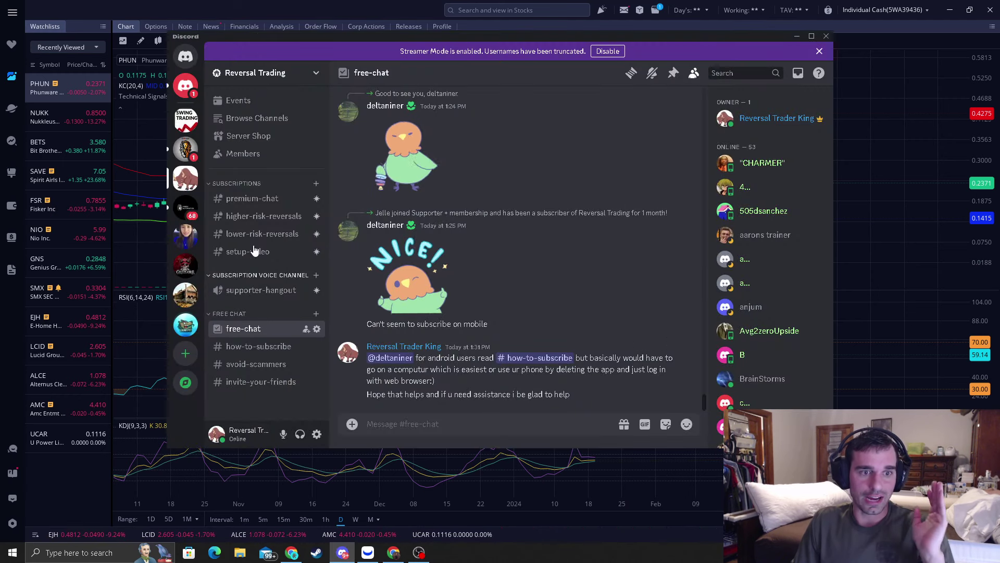
pyautogui.click(251, 199)
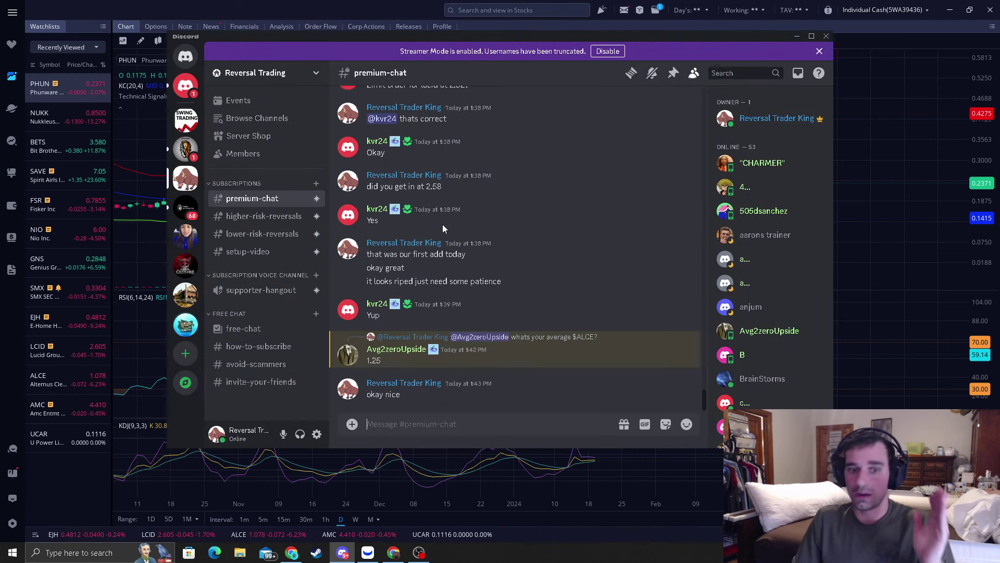
pyautogui.click(811, 36)
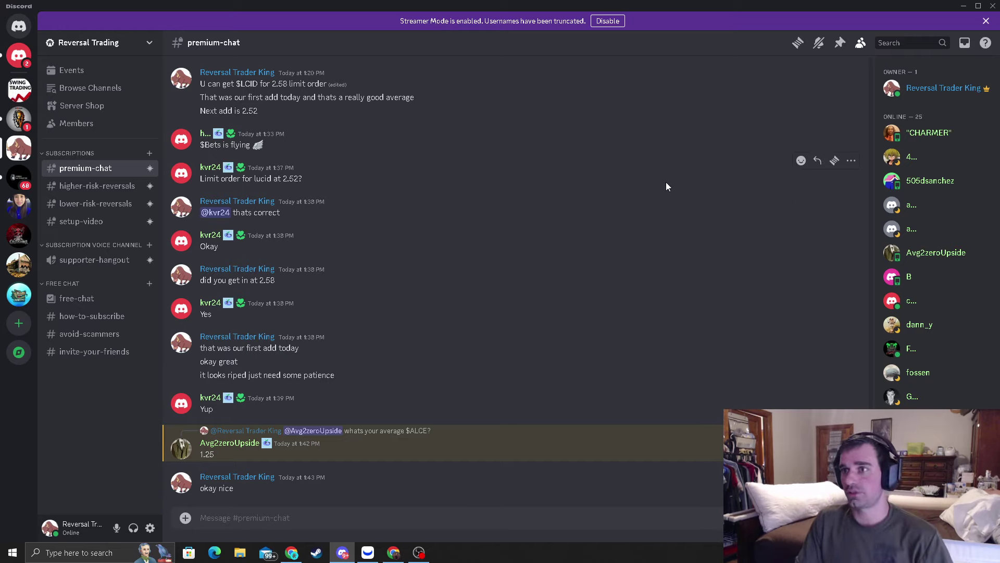
pyautogui.click(964, 7)
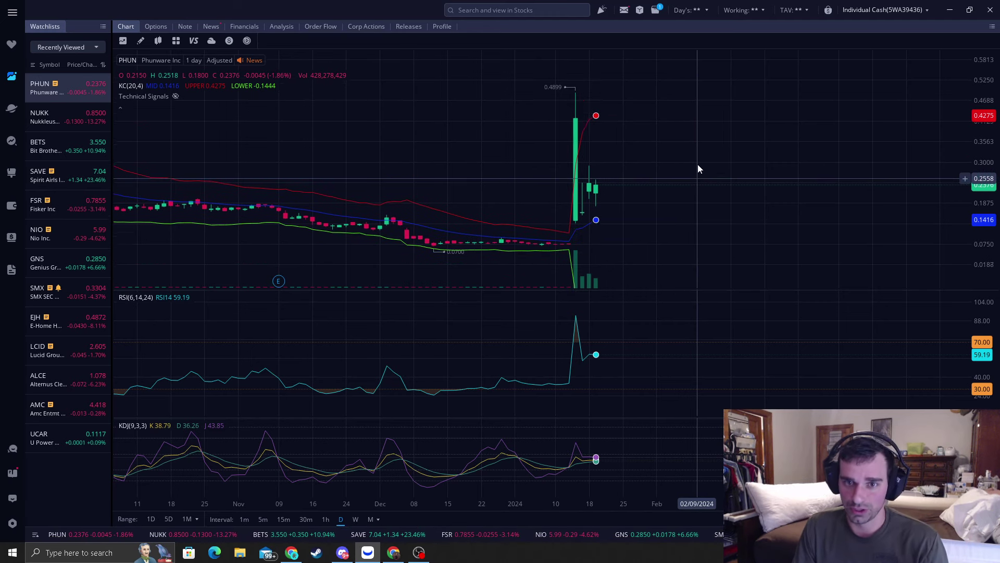
# - Pan and rescale the PHUN daily chart around the 01/16/2024 spike candle
pyautogui.moveTo(698, 165); pyautogui.dragTo(906, 121)
pyautogui.moveTo(983, 96); pyautogui.dragTo(984, 125)
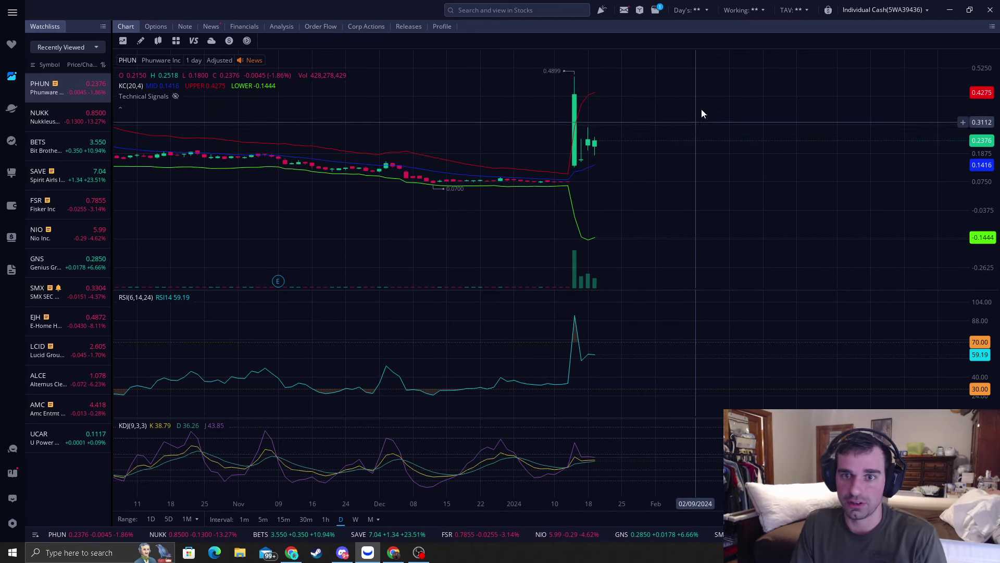
pyautogui.scroll(-1, 479, 132)
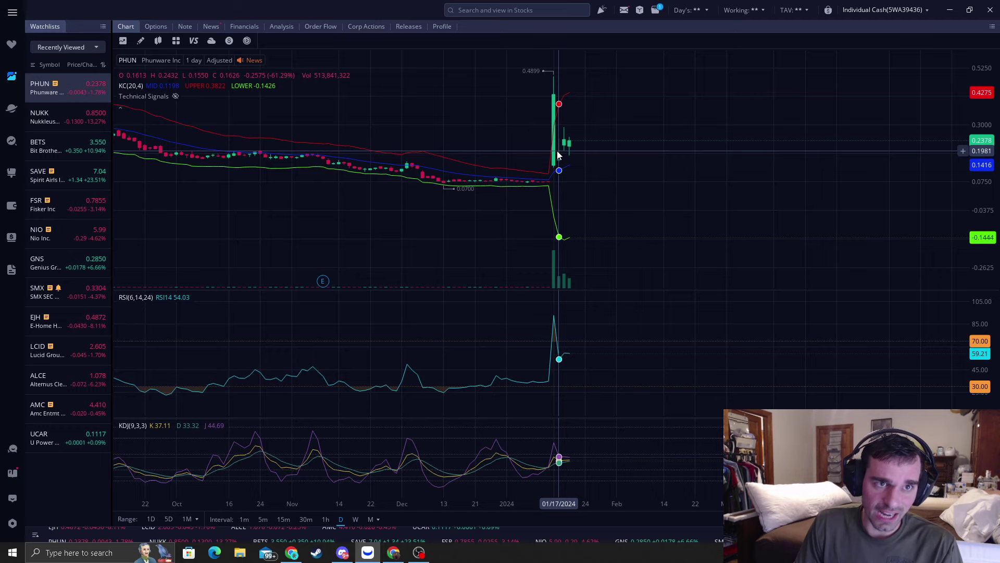
pyautogui.scroll(1, 567, 154)
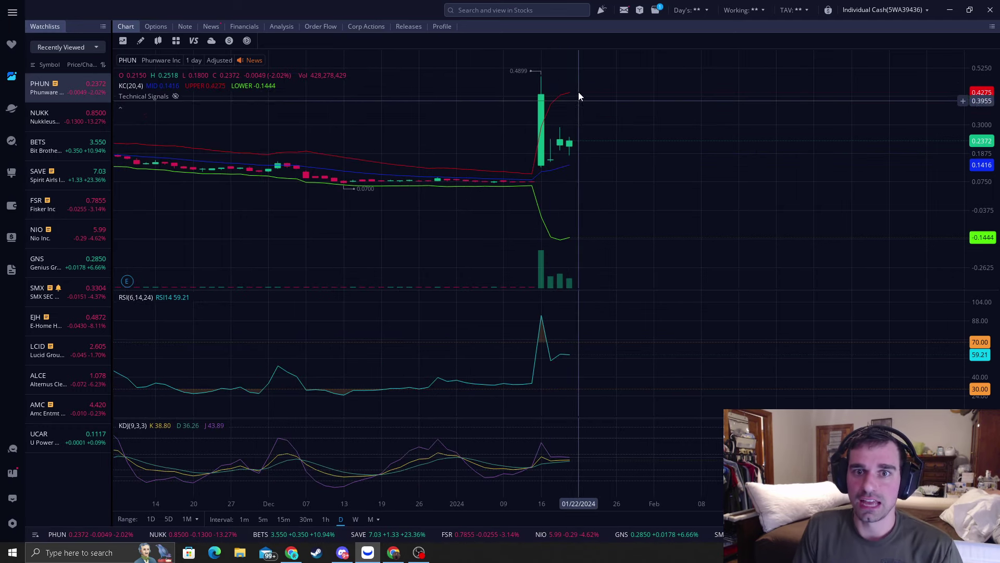
pyautogui.moveTo(598, 104); pyautogui.dragTo(609, 128)
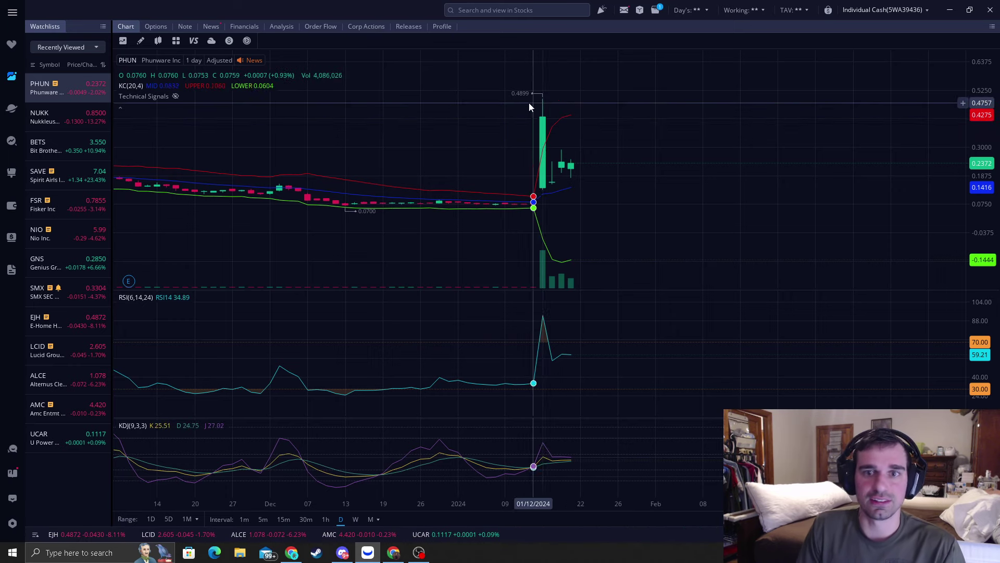
pyautogui.moveTo(983, 225); pyautogui.dragTo(983, 195)
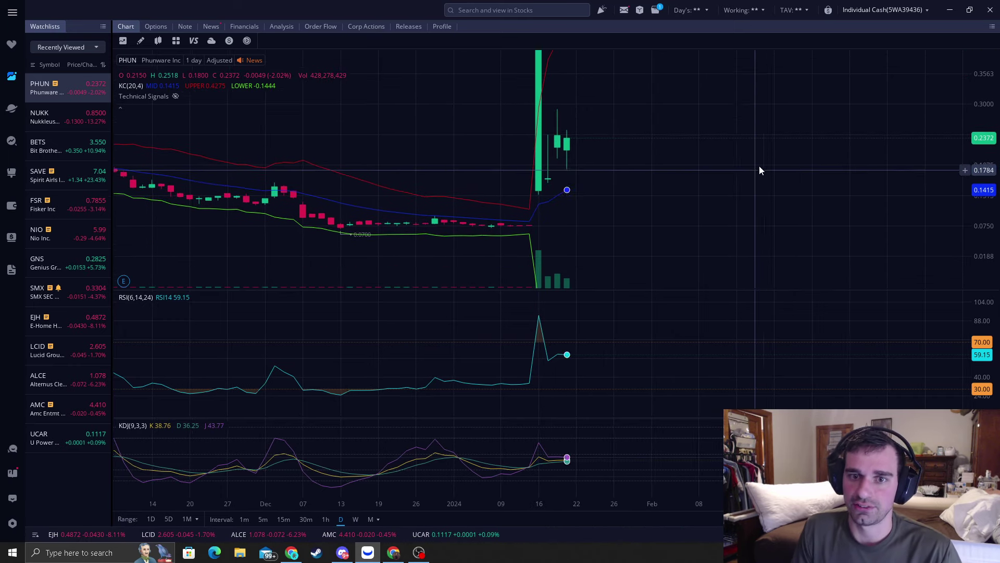
pyautogui.scroll(-3, 787, 145)
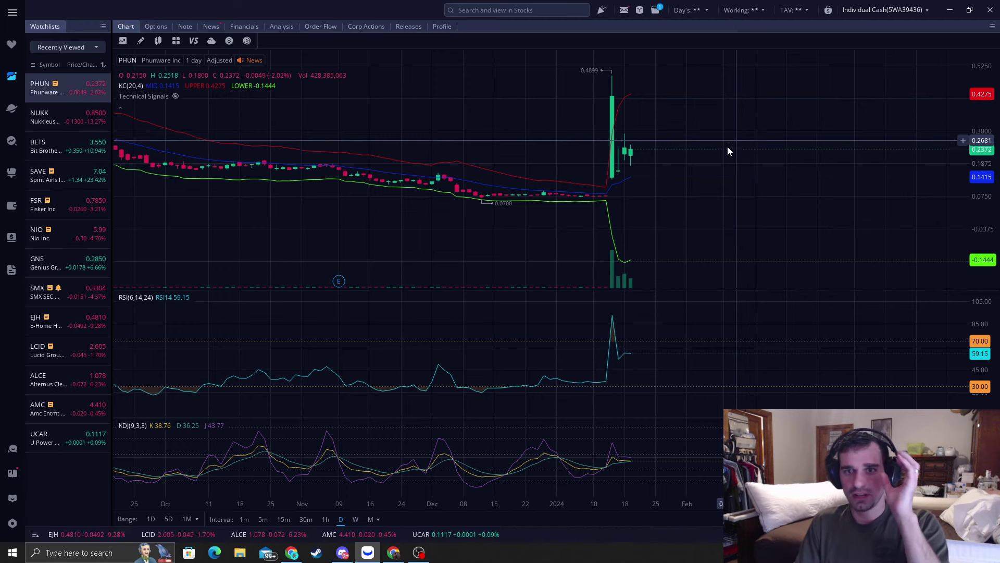
pyautogui.scroll(2, 703, 180)
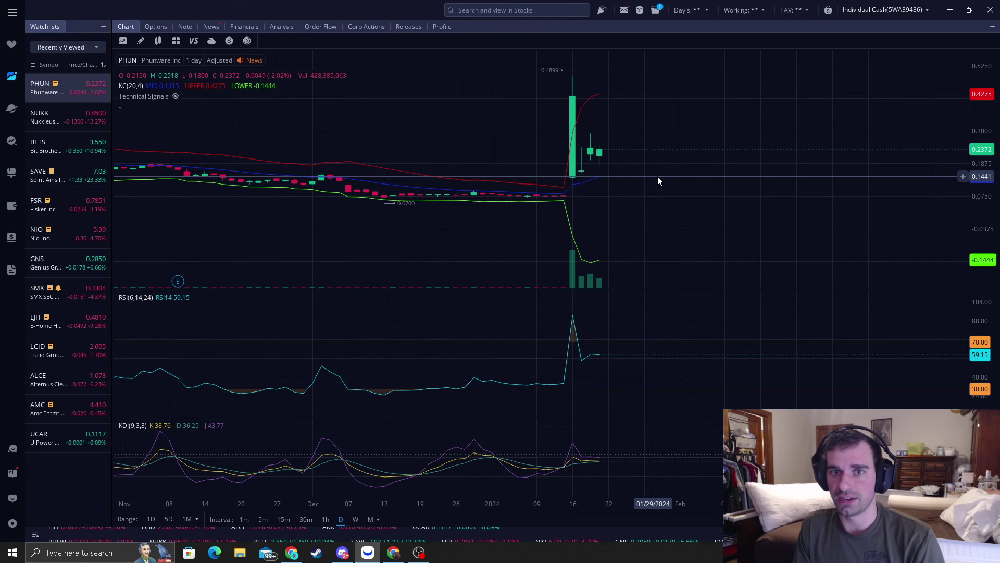
pyautogui.scroll(1, 641, 184)
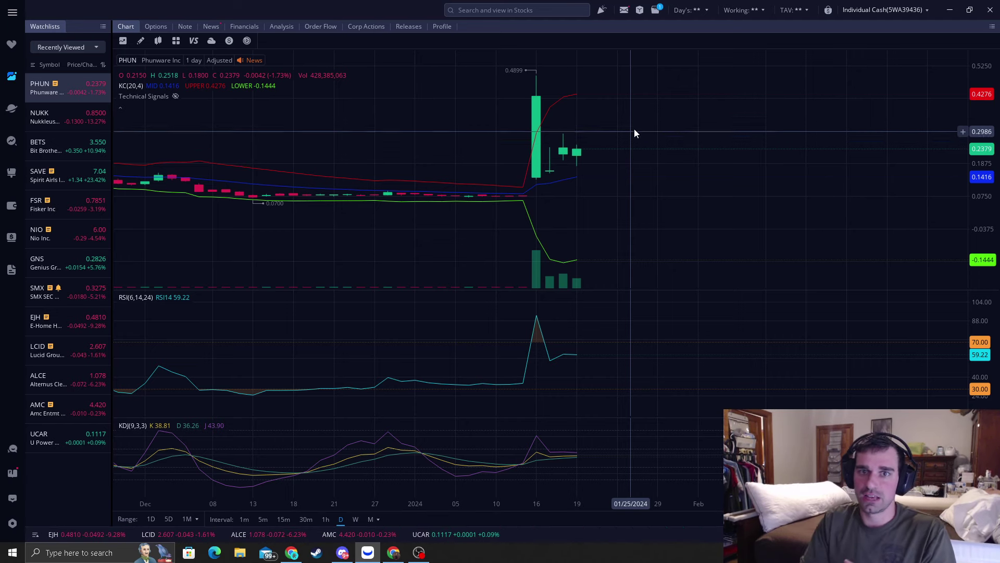
pyautogui.scroll(-3, 634, 141)
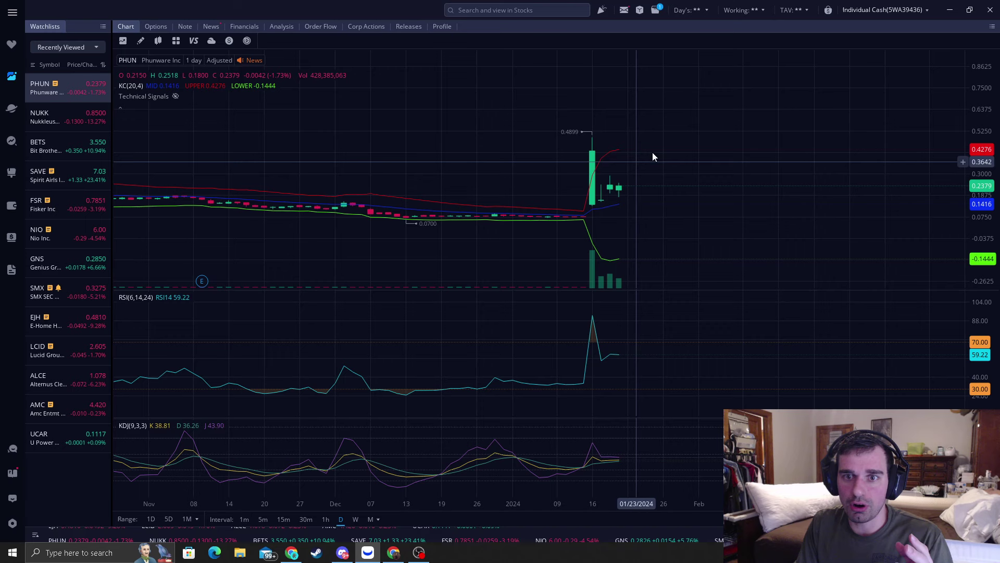
pyautogui.moveTo(652, 152); pyautogui.dragTo(599, 211)
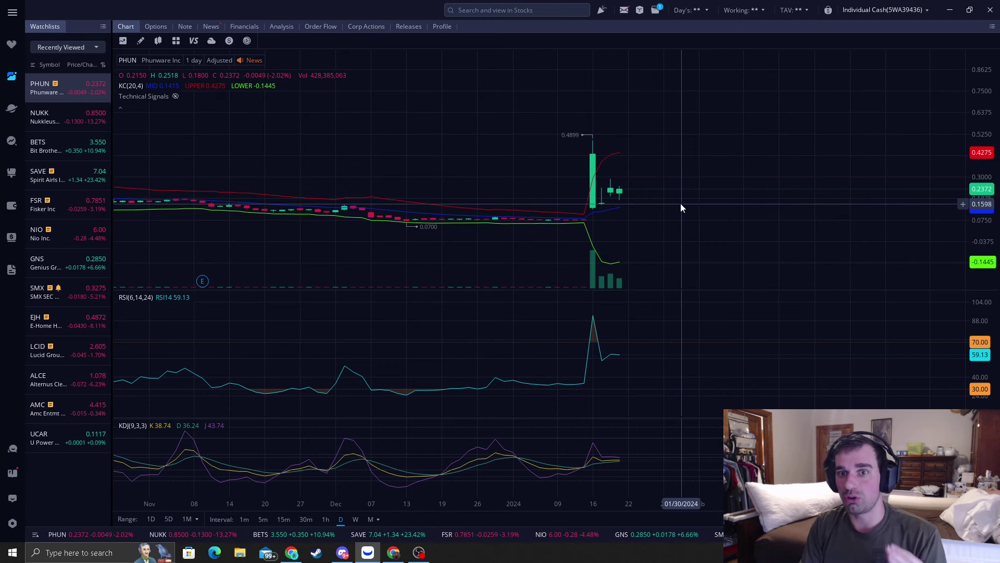
pyautogui.scroll(2, 679, 206)
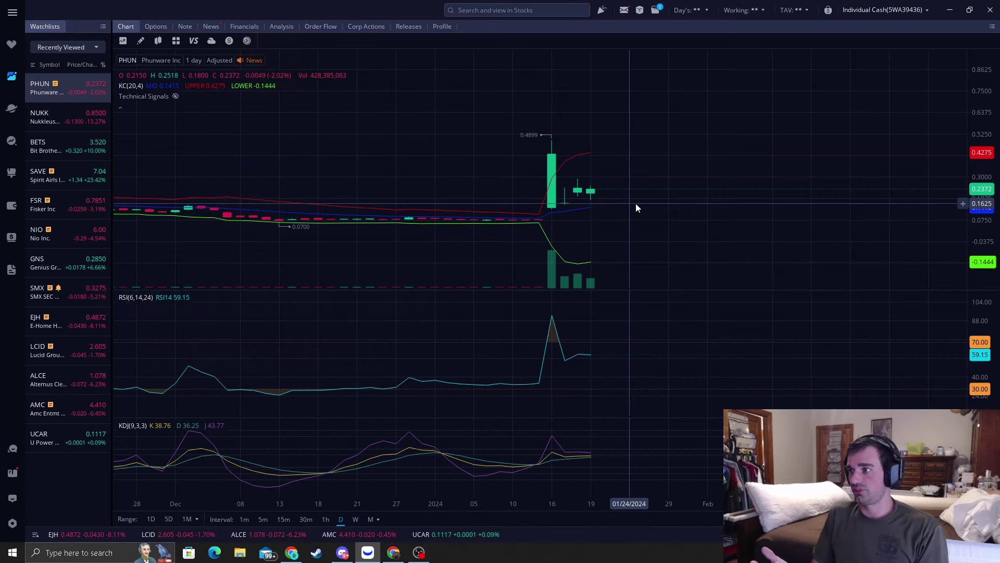
pyautogui.scroll(-2, 627, 188)
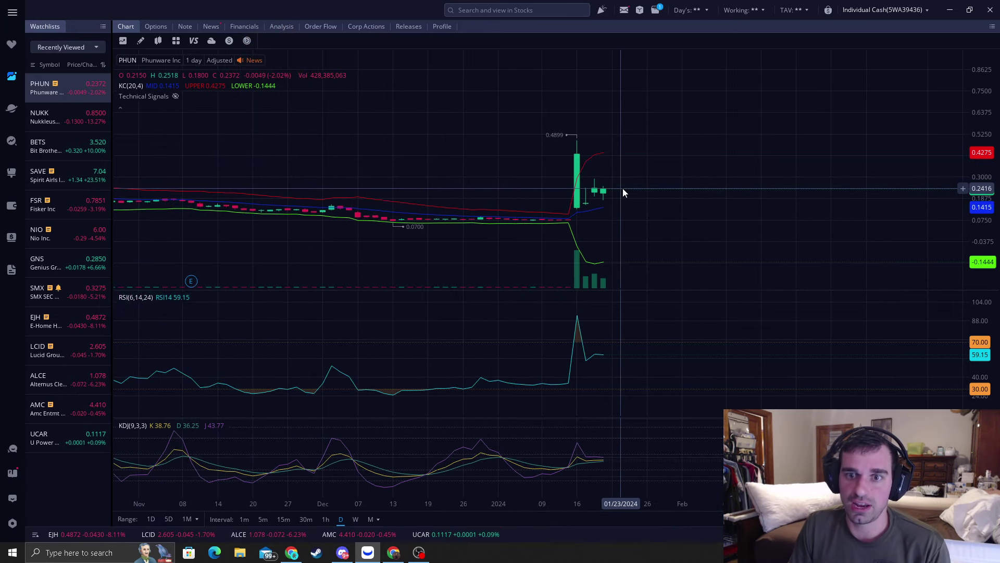
pyautogui.scroll(-2, 859, 135)
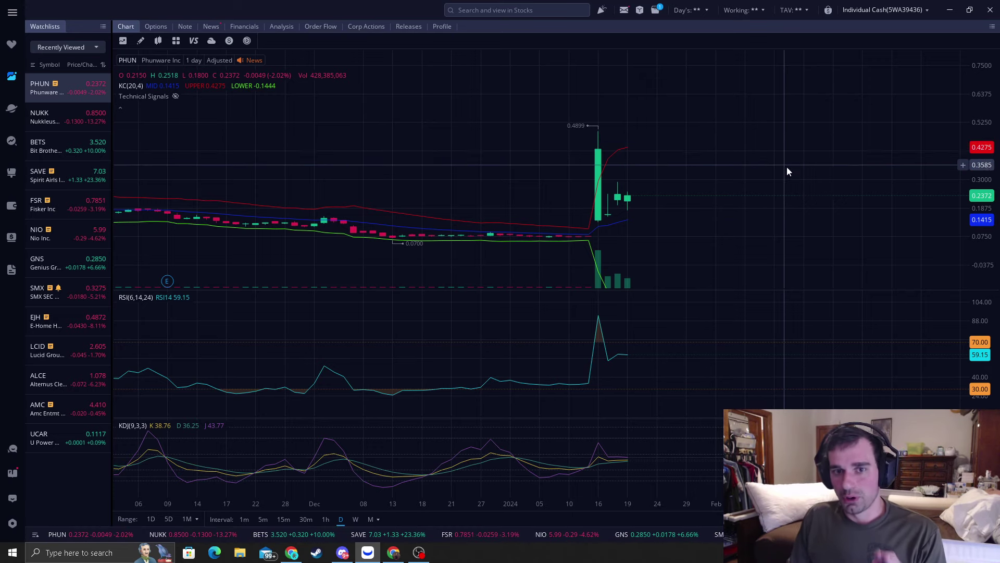
# - Rescale the price axis so the spike's 0.4899 high fits against the channel bands
pyautogui.moveTo(976, 175); pyautogui.dragTo(976, 196)
pyautogui.scroll(-2, 745, 211)
pyautogui.scroll(-1, 798, 155)
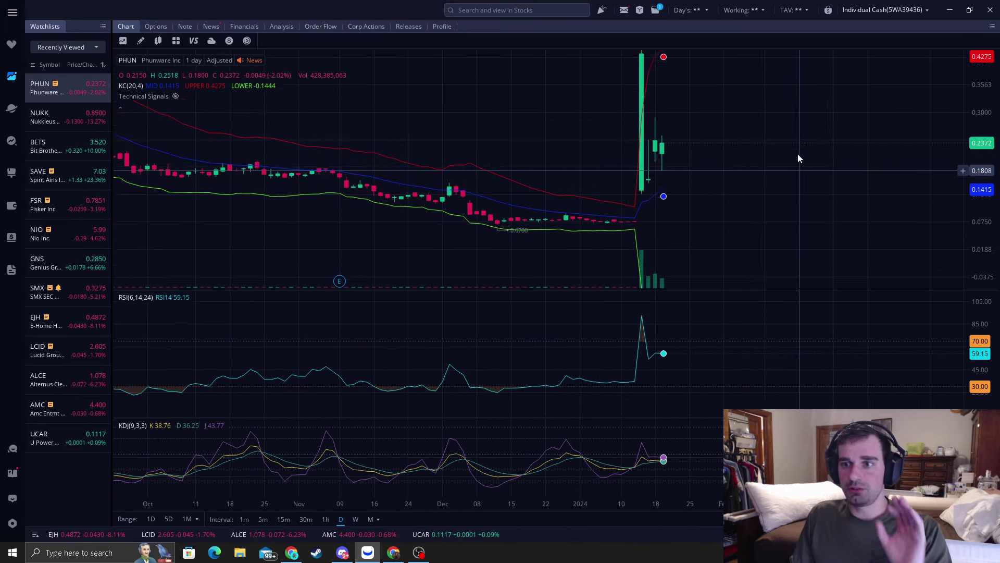
pyautogui.scroll(-1, 818, 193)
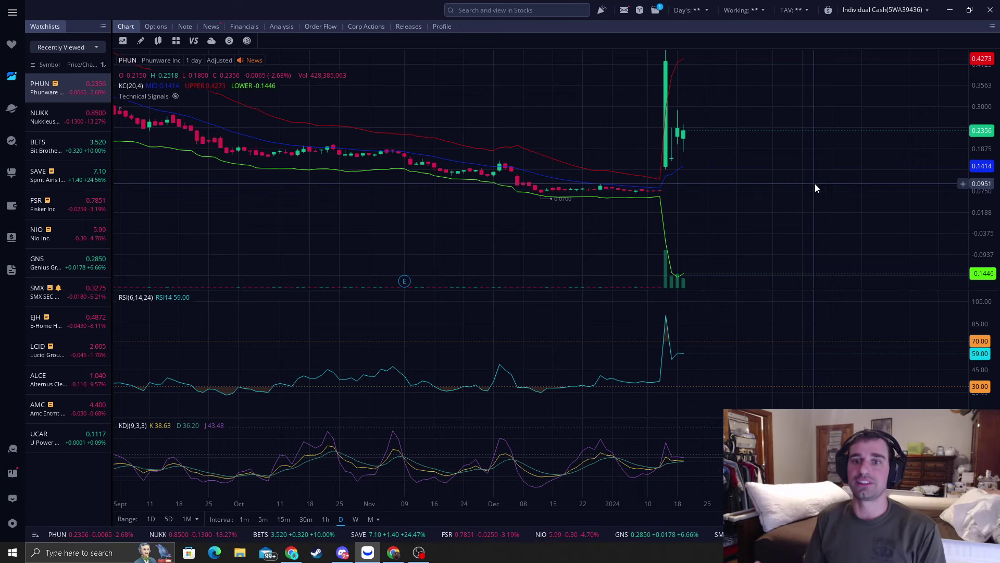
pyautogui.moveTo(819, 136); pyautogui.dragTo(816, 148)
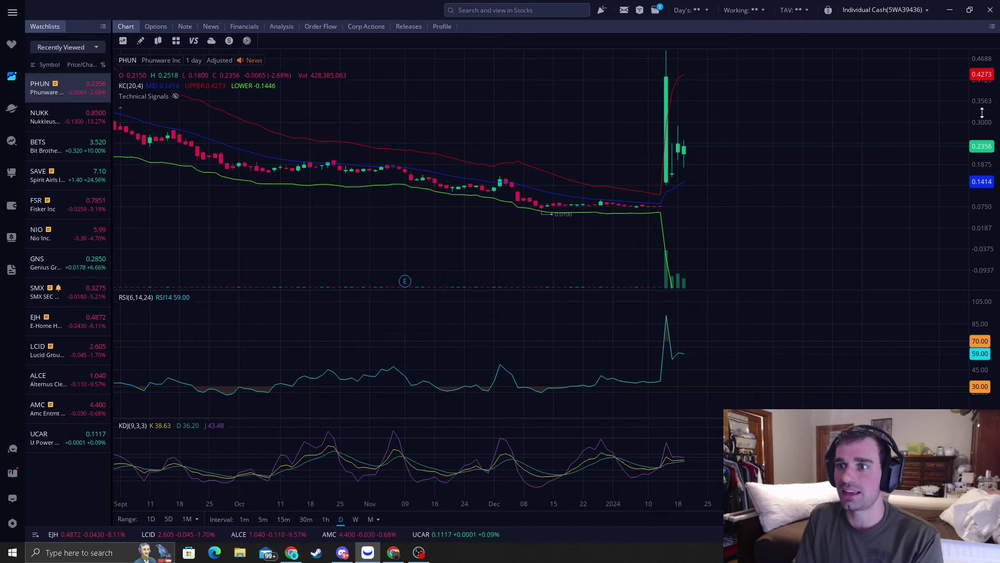
pyautogui.scroll(-5, 600, 217)
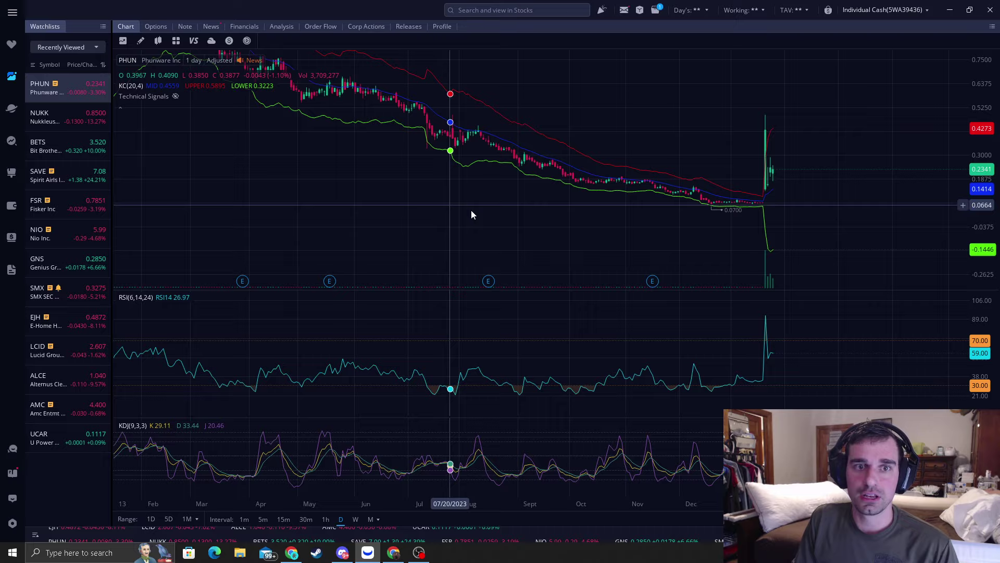
# - Pan the PHUN chart back through 2022 into late 2021 history
pyautogui.moveTo(471, 210); pyautogui.dragTo(516, 92)
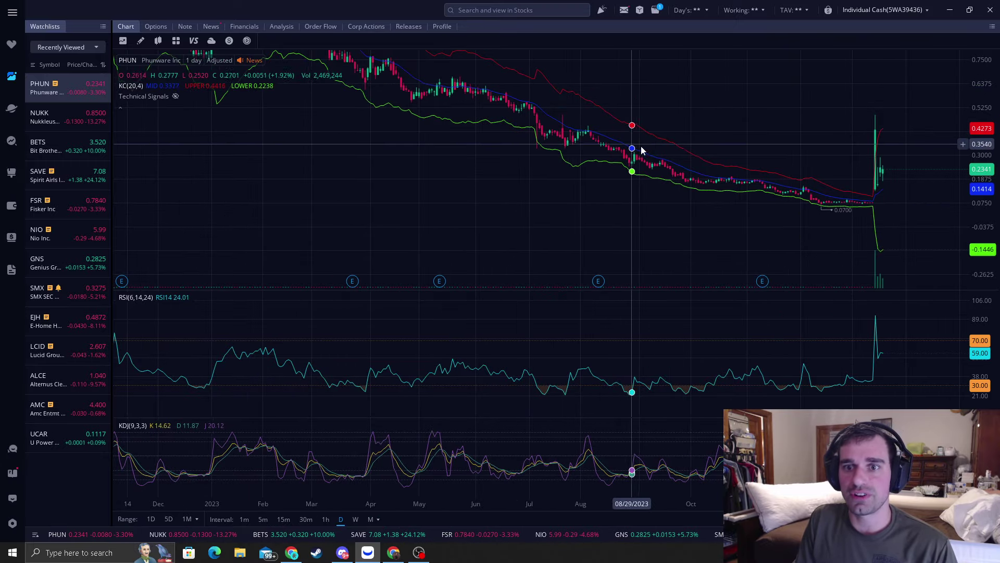
pyautogui.moveTo(420, 160); pyautogui.dragTo(589, 206)
pyautogui.moveTo(453, 128); pyautogui.dragTo(661, 192)
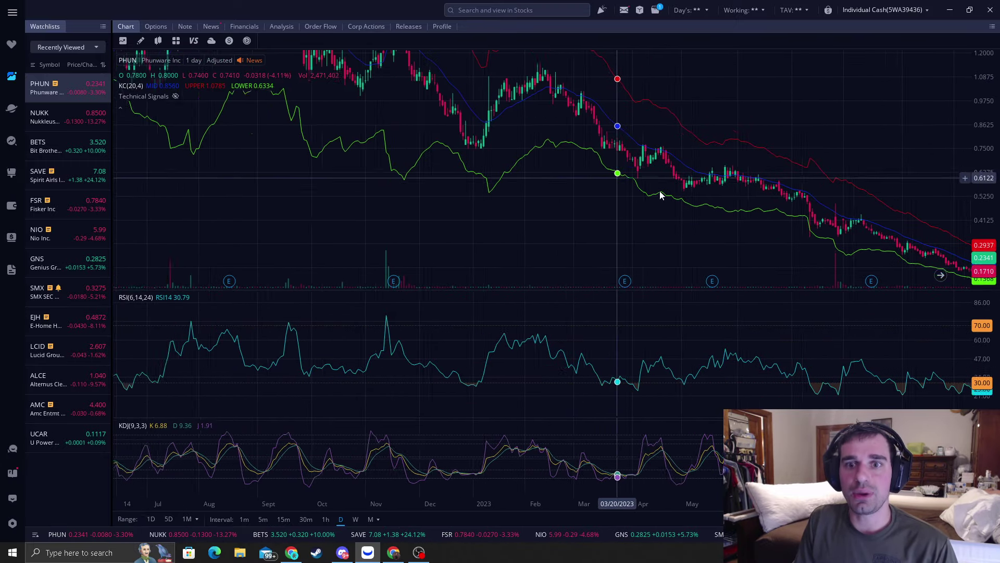
pyautogui.moveTo(346, 174); pyautogui.dragTo(618, 148)
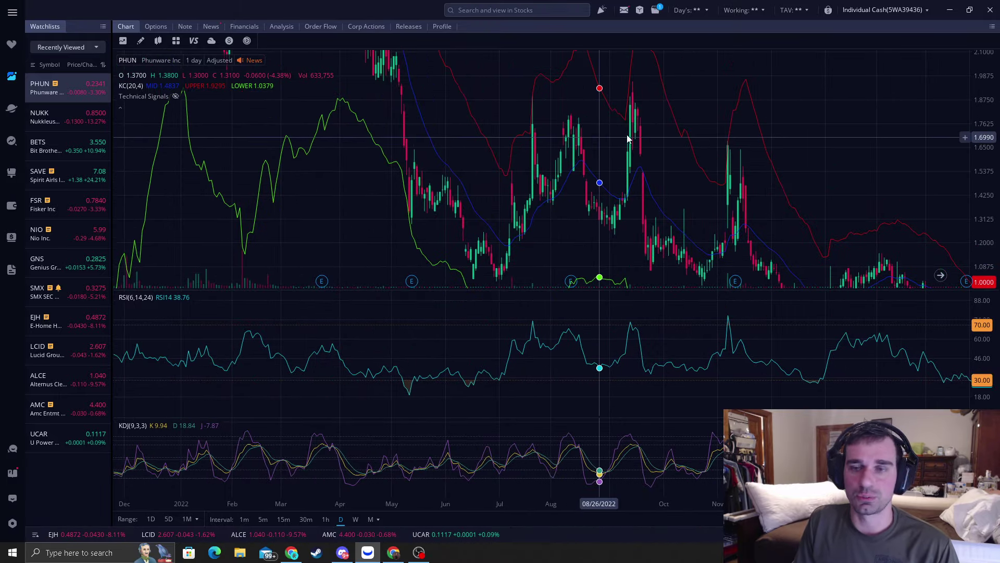
pyautogui.scroll(3, 977, 76)
pyautogui.scroll(5, 421, 227)
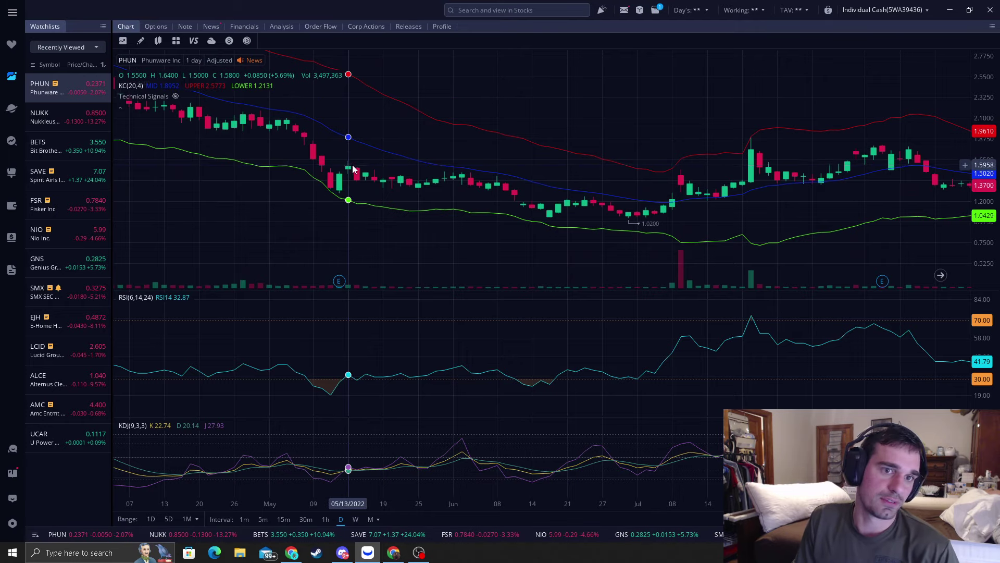
pyautogui.scroll(-1, 355, 172)
pyautogui.scroll(-1, 355, 172)
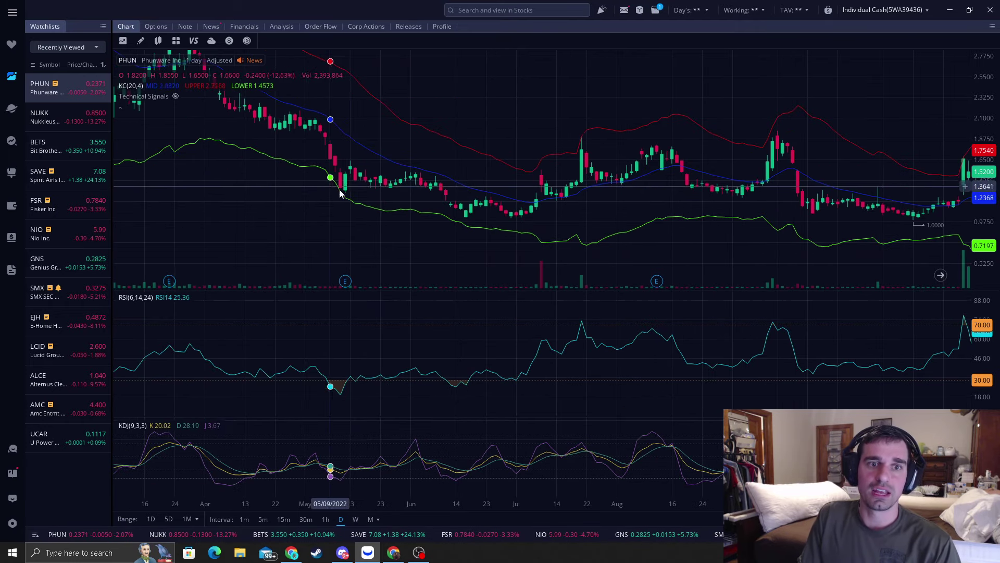
pyautogui.scroll(-1, 265, 197)
pyautogui.moveTo(265, 197); pyautogui.dragTo(613, 206)
pyautogui.scroll(-1, 516, 200)
pyautogui.scroll(2, 614, 206)
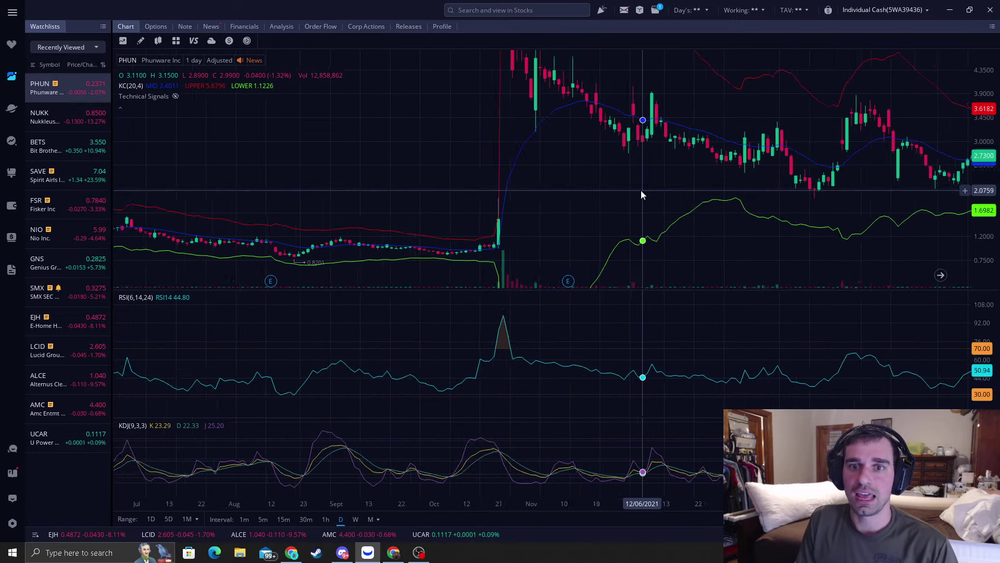
# - Rescale prices to center the October 2021 spike and its 24.04 high
pyautogui.moveTo(991, 109); pyautogui.dragTo(991, 157)
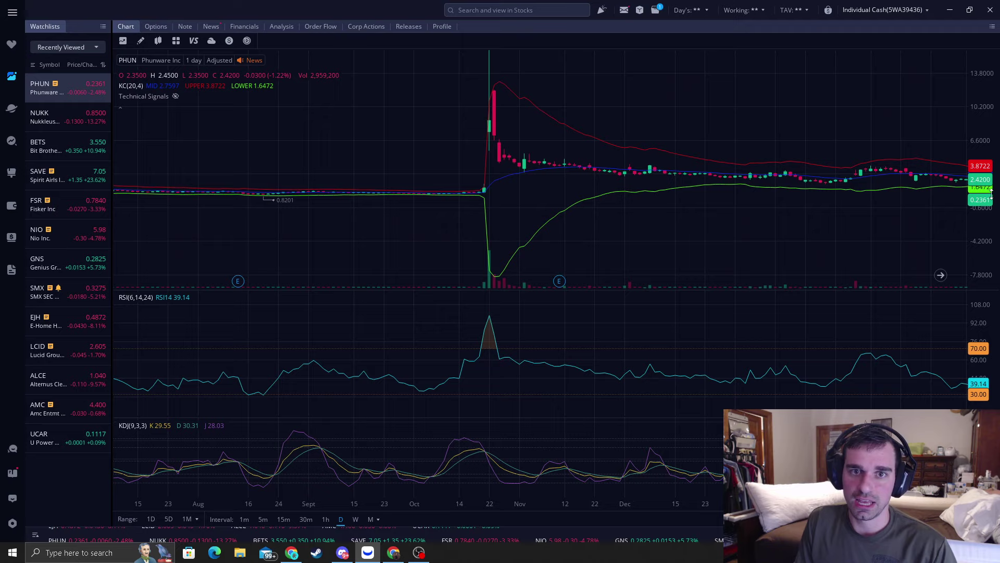
pyautogui.scroll(2, 441, 163)
pyautogui.moveTo(440, 164)
pyautogui.mouseDown()
pyautogui.moveTo(427, 205)
pyautogui.moveTo(516, 196)
pyautogui.mouseUp()
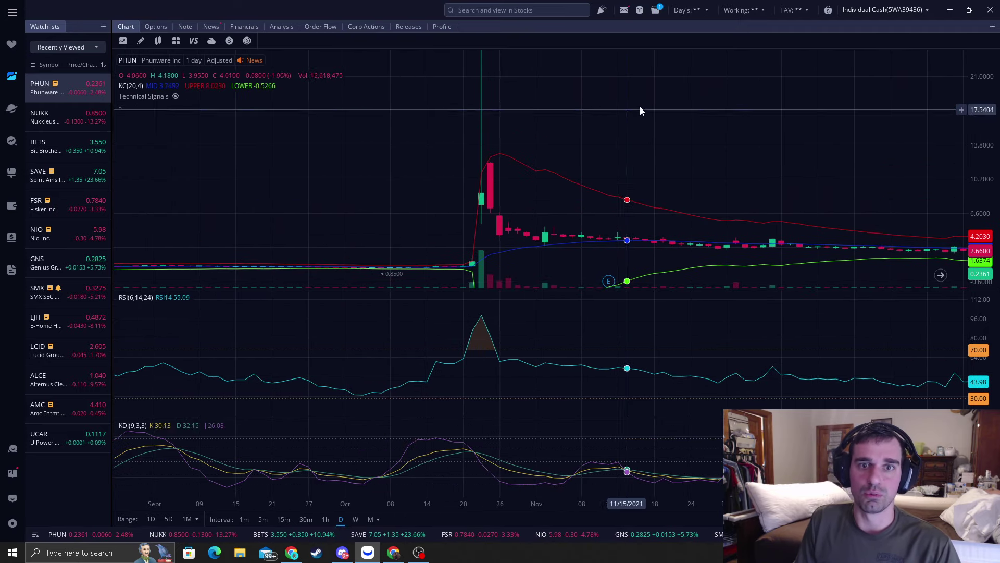
pyautogui.moveTo(987, 132); pyautogui.dragTo(987, 152)
pyautogui.scroll(2, 521, 198)
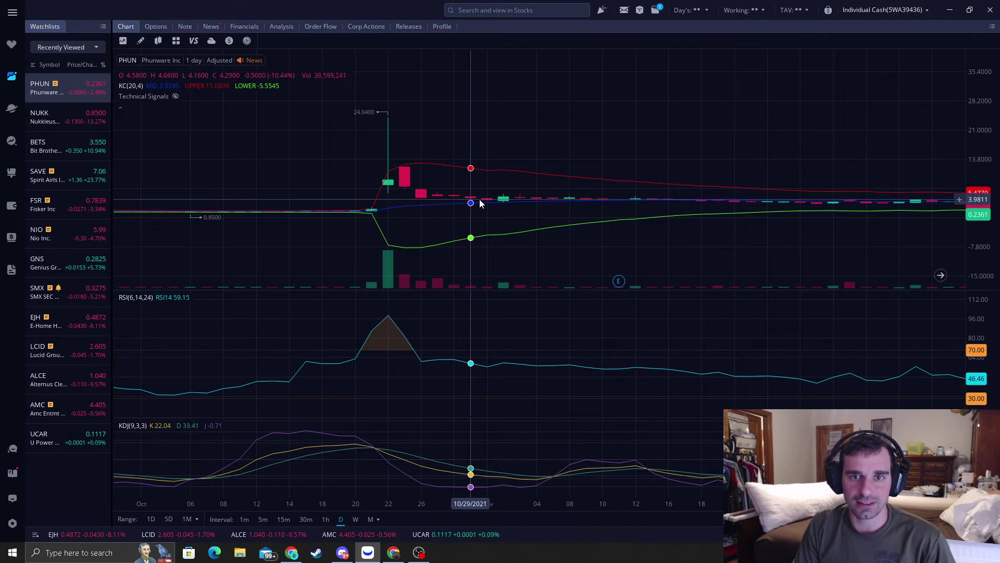
pyautogui.scroll(-3, 479, 200)
pyautogui.scroll(-2, 606, 154)
pyautogui.scroll(-2, 557, 153)
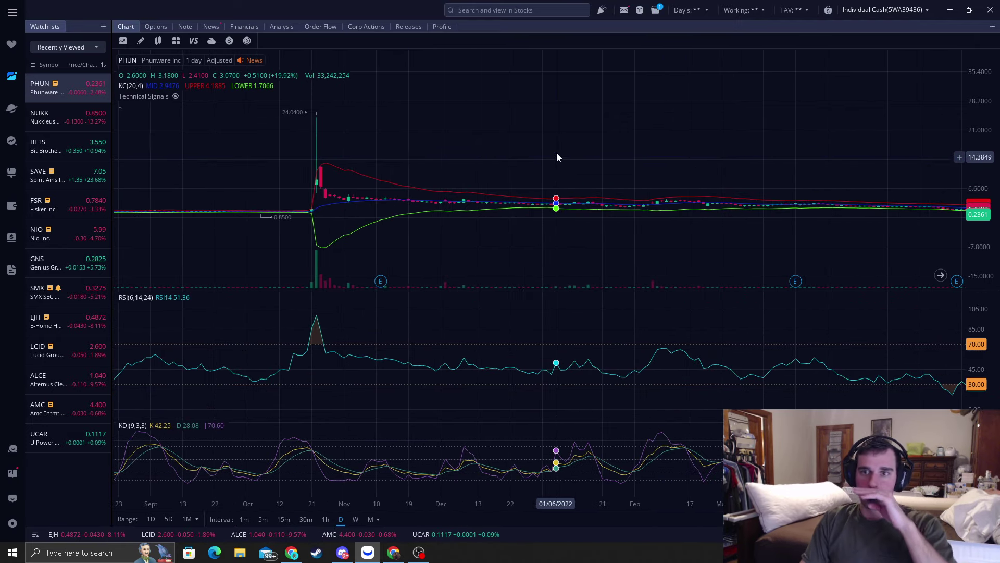
# - Shift the chart into 2022 and enlarge the candles on the price scale
pyautogui.moveTo(557, 157); pyautogui.dragTo(753, 152)
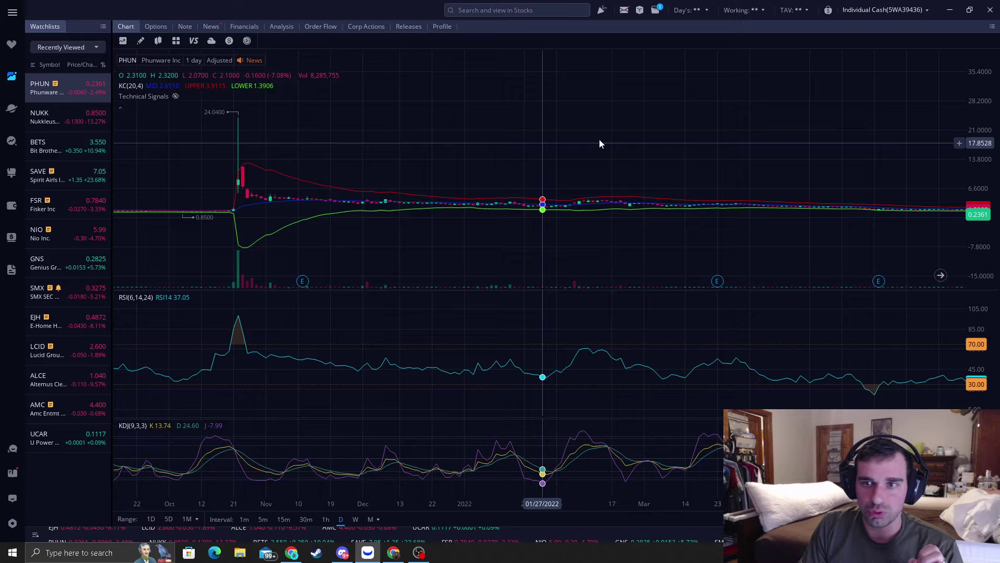
pyautogui.moveTo(896, 129)
pyautogui.mouseDown()
pyautogui.moveTo(706, 123)
pyautogui.moveTo(849, 169)
pyautogui.mouseUp()
pyautogui.moveTo(982, 264); pyautogui.dragTo(580, 173)
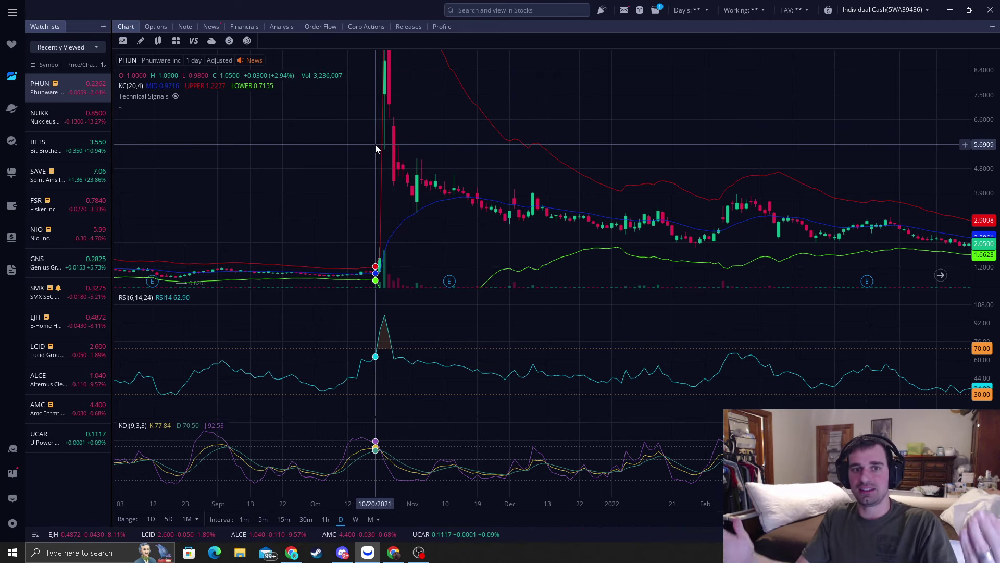
pyautogui.scroll(3, 429, 225)
pyautogui.scroll(3, 433, 226)
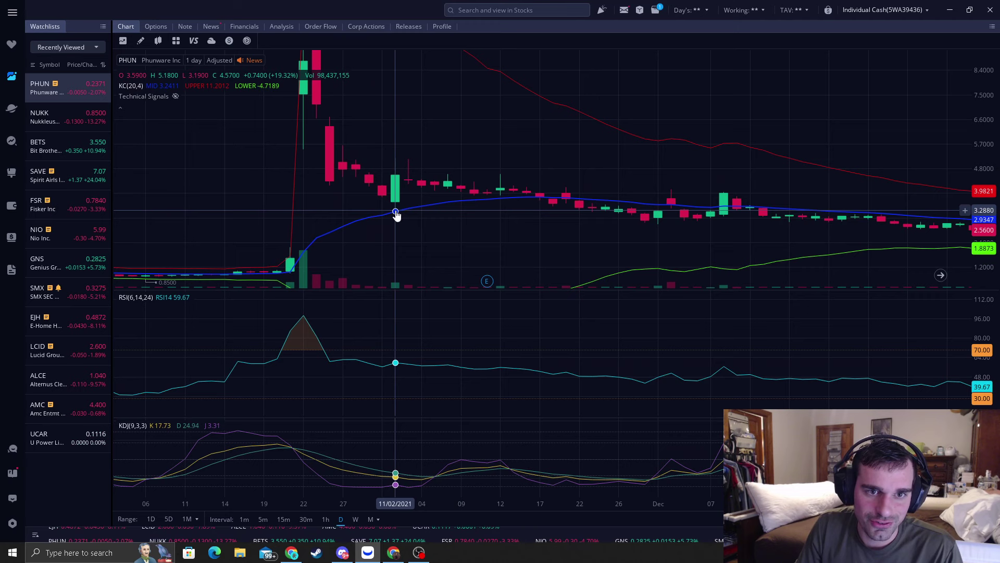
pyautogui.scroll(-2, 396, 215)
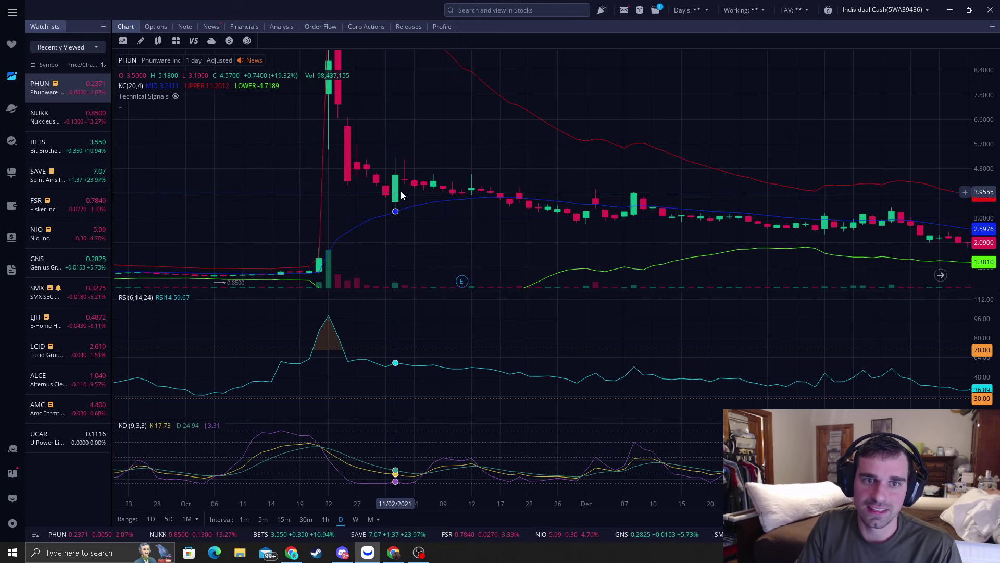
pyautogui.scroll(-2, 454, 192)
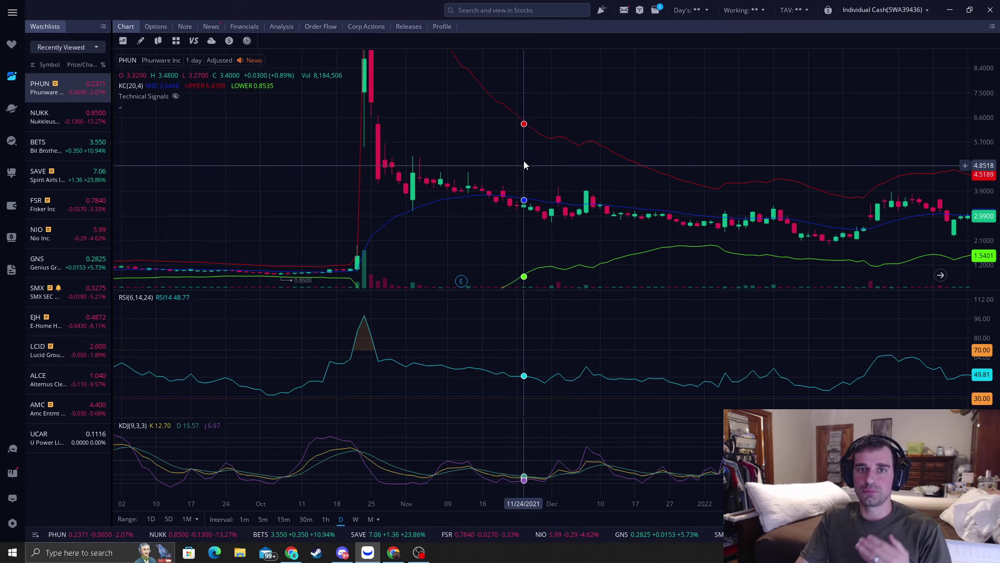
pyautogui.scroll(-3, 563, 223)
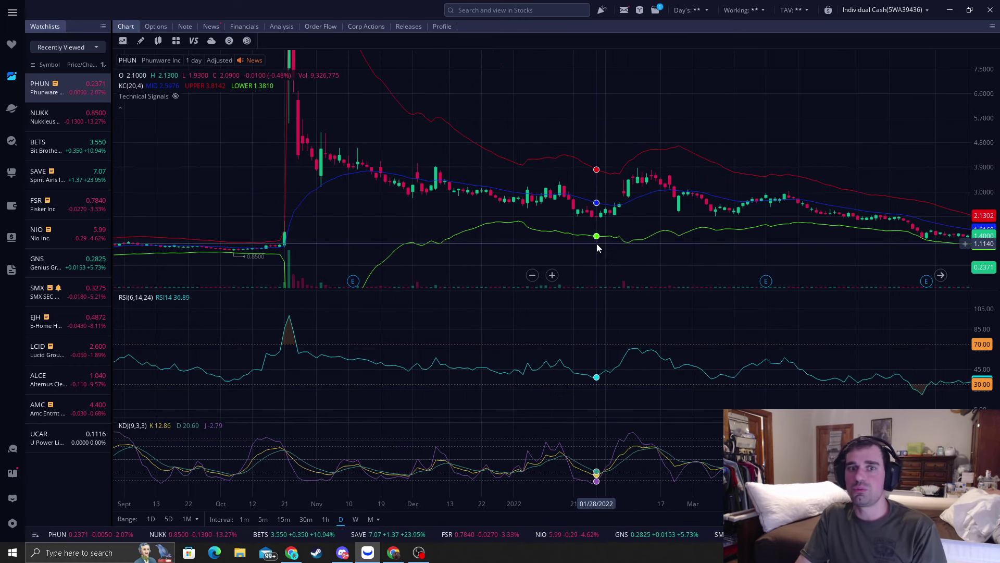
pyautogui.scroll(-2, 490, 213)
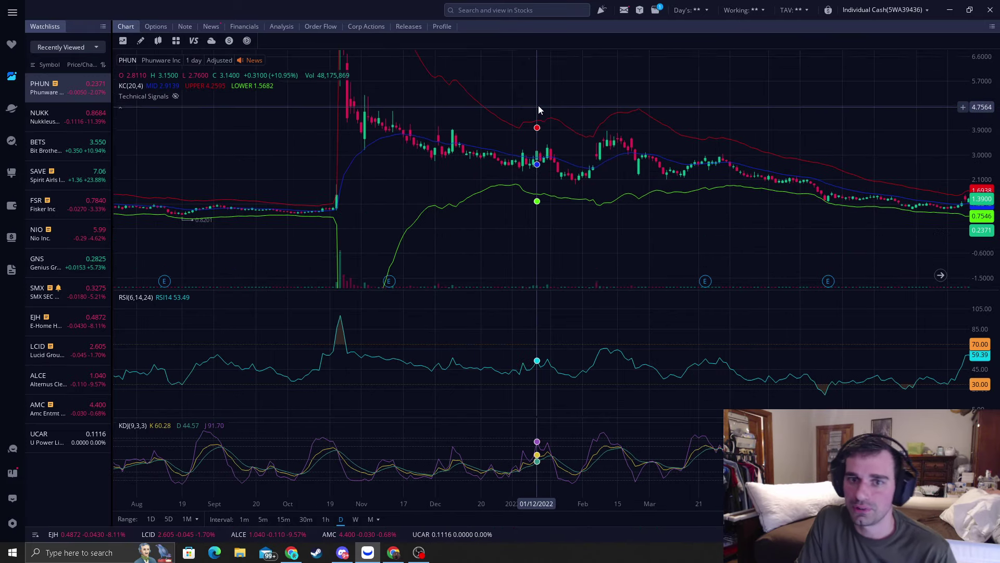
# - Advance the chart through 2022–2023 and jump to the latest January 2024 bars
pyautogui.moveTo(748, 223); pyautogui.dragTo(524, 237)
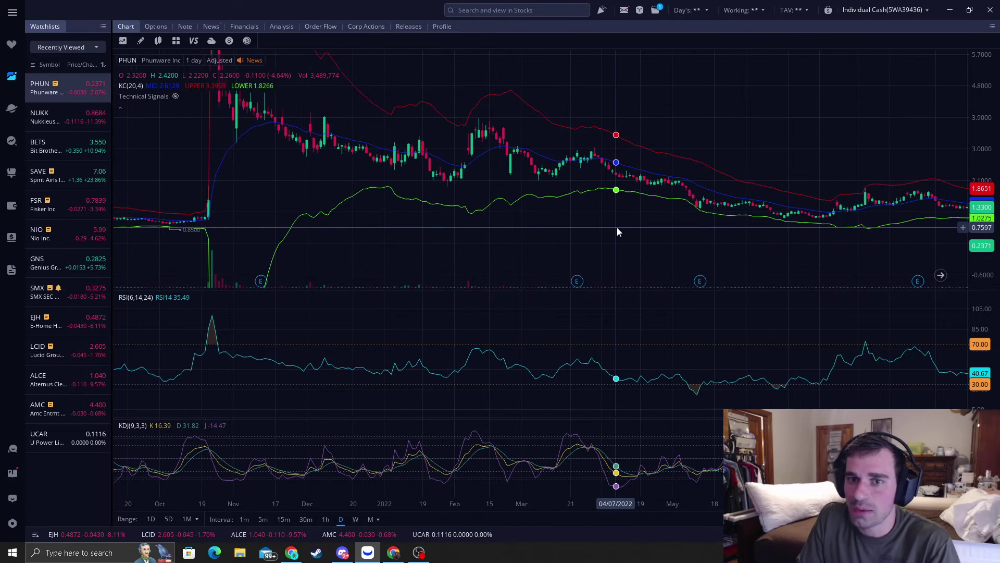
pyautogui.moveTo(898, 139); pyautogui.dragTo(625, 162)
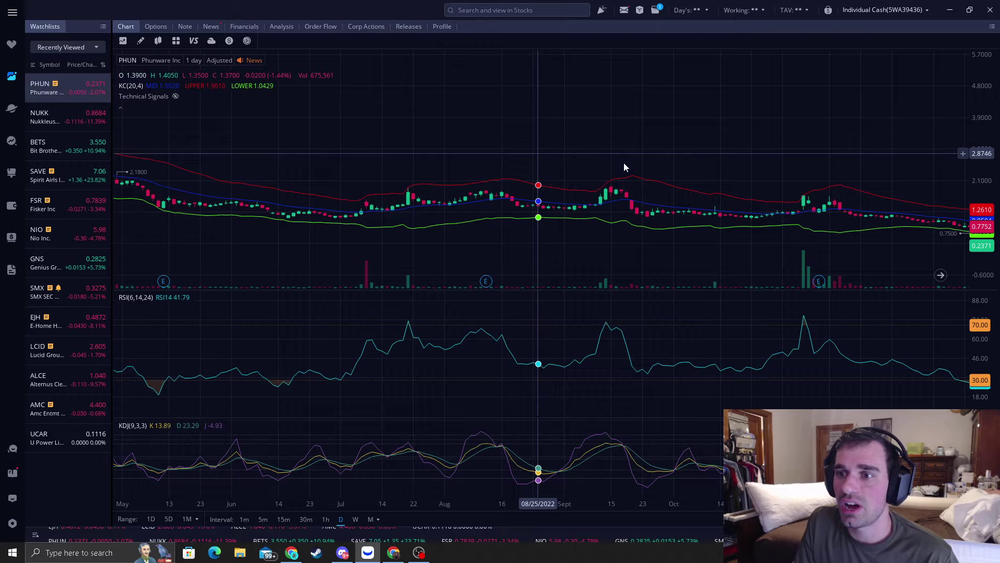
pyautogui.moveTo(813, 174); pyautogui.dragTo(772, 186)
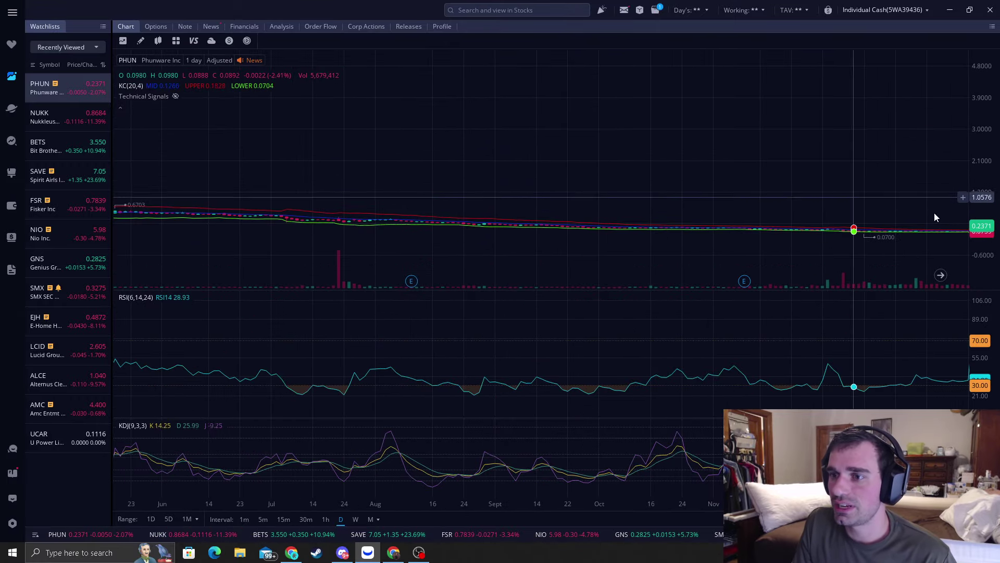
pyautogui.click(942, 276)
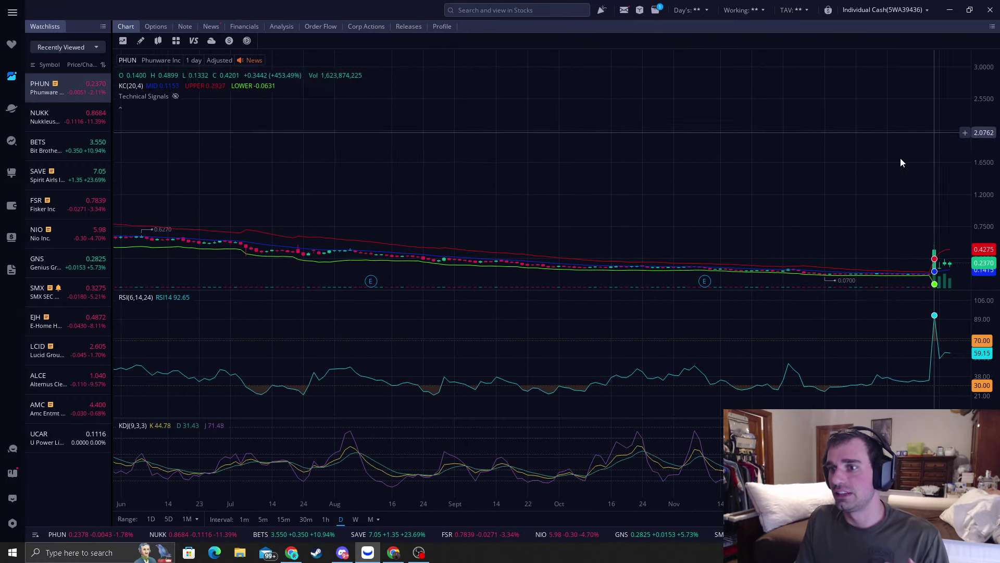
pyautogui.moveTo(900, 158); pyautogui.dragTo(697, 208)
pyautogui.scroll(2, 968, 234)
pyautogui.scroll(3, 910, 177)
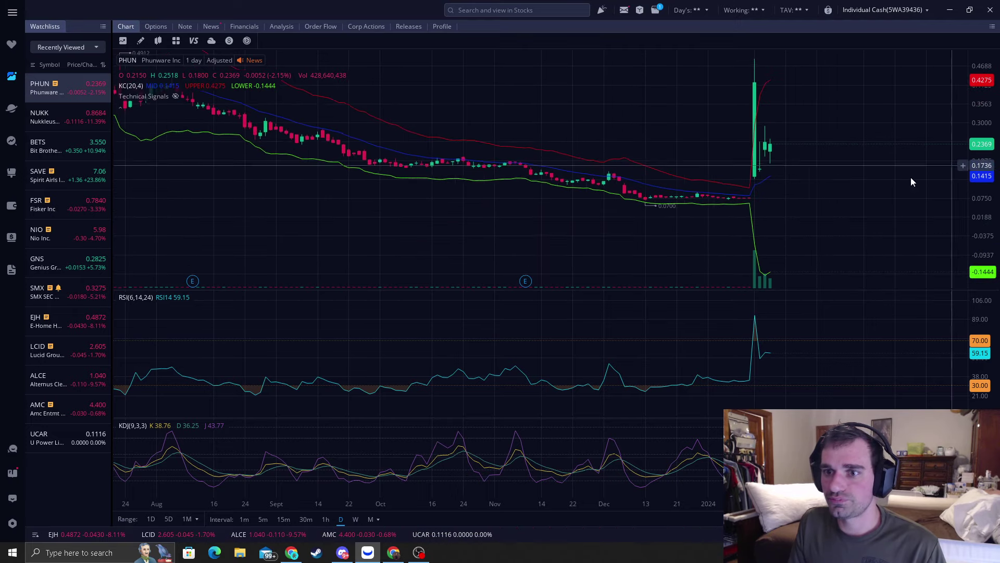
pyautogui.scroll(3, 784, 249)
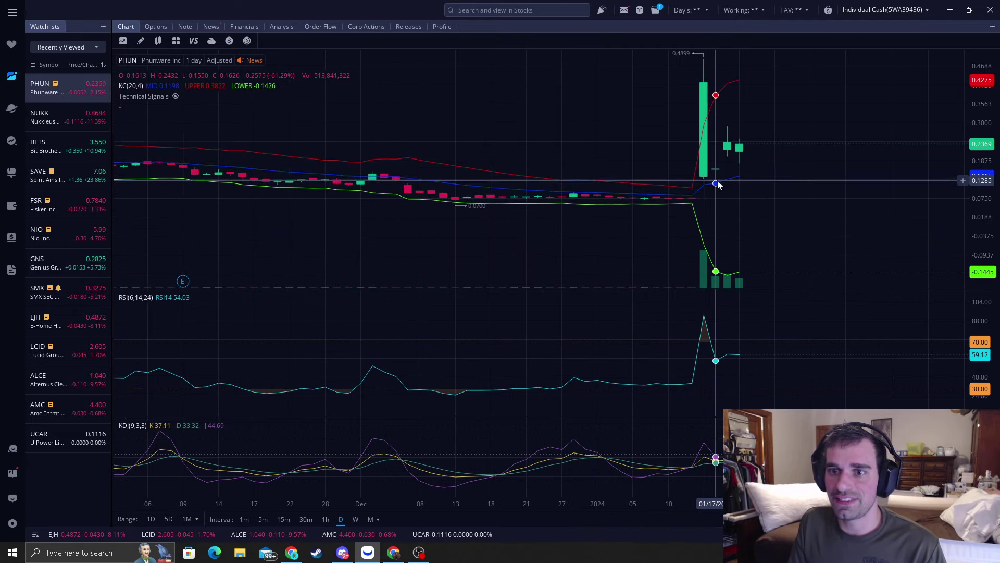
# - Pan and rescale until the December 2023 to January 2024 candles fill the pane
pyautogui.moveTo(716, 179); pyautogui.dragTo(721, 218)
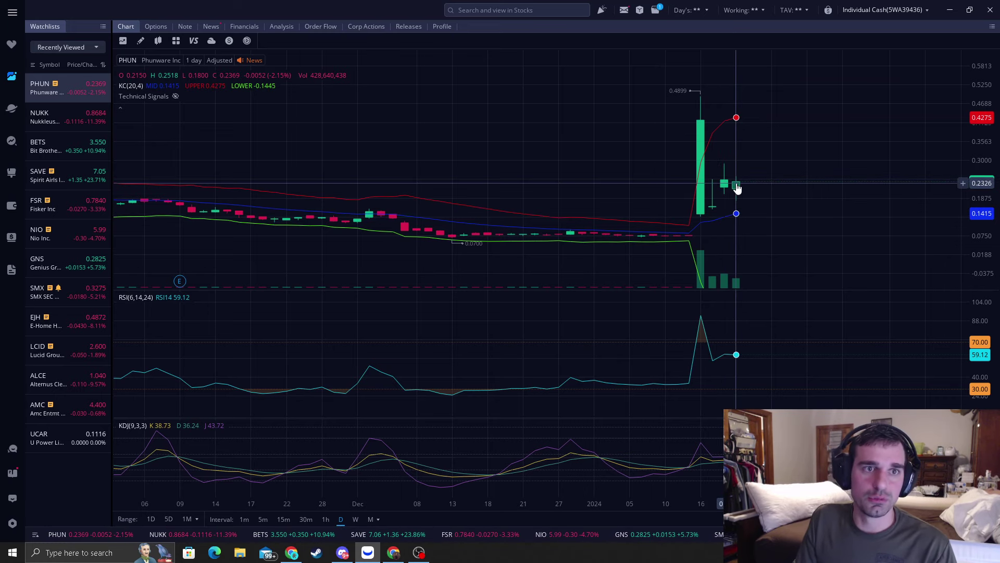
pyautogui.moveTo(726, 185); pyautogui.dragTo(653, 187)
pyautogui.scroll(2, 725, 257)
pyautogui.scroll(-2, 728, 215)
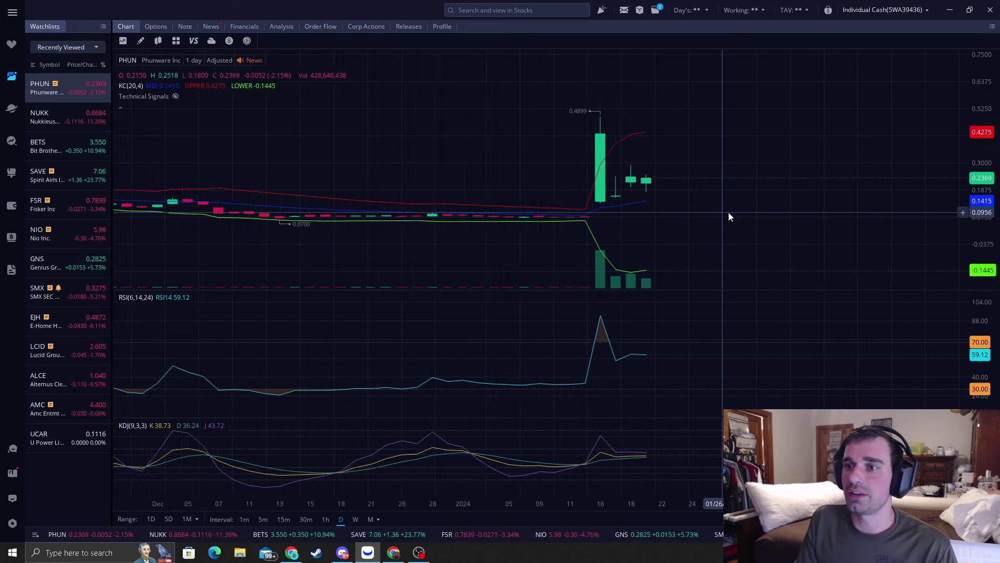
pyautogui.scroll(-2, 729, 212)
pyautogui.moveTo(979, 193); pyautogui.dragTo(823, 177)
pyautogui.scroll(-1, 766, 206)
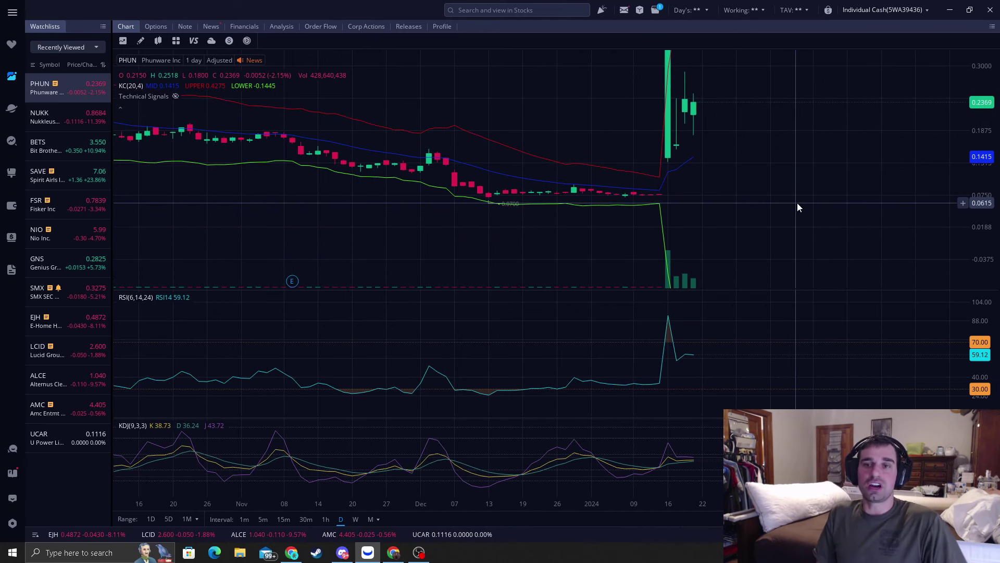
pyautogui.moveTo(797, 196); pyautogui.dragTo(811, 117)
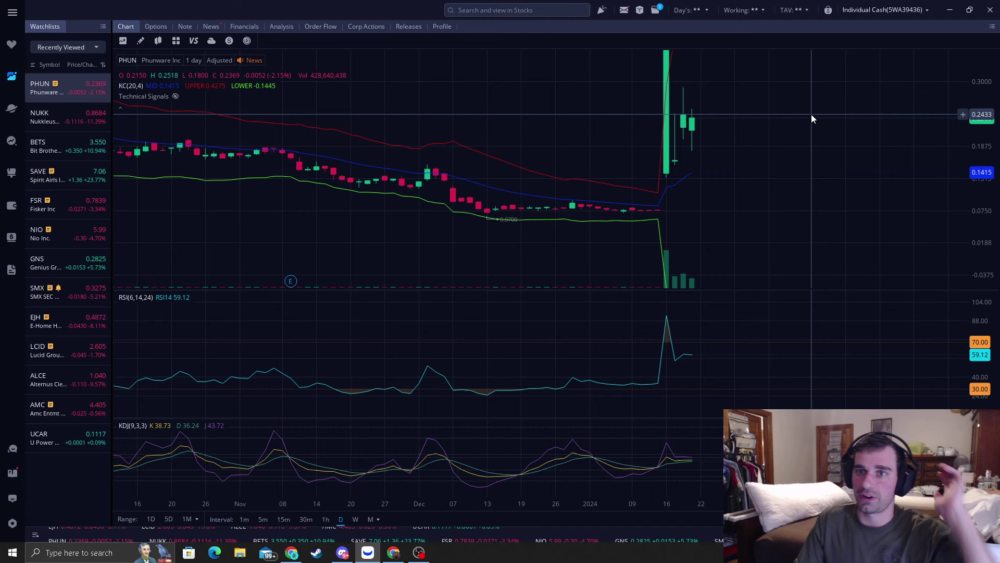
pyautogui.moveTo(975, 88); pyautogui.dragTo(975, 125)
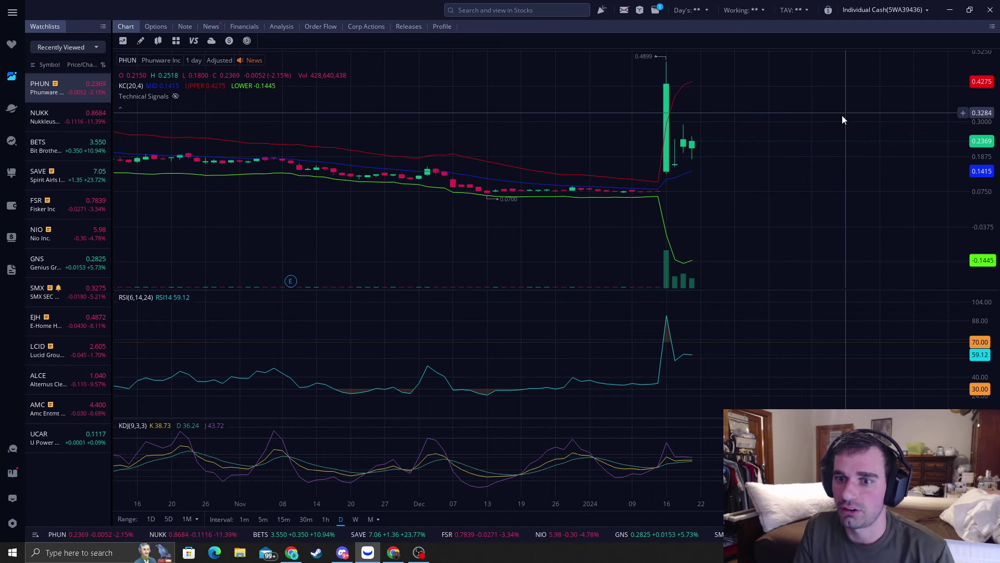
pyautogui.scroll(1, 776, 182)
pyautogui.moveTo(777, 183); pyautogui.dragTo(770, 147)
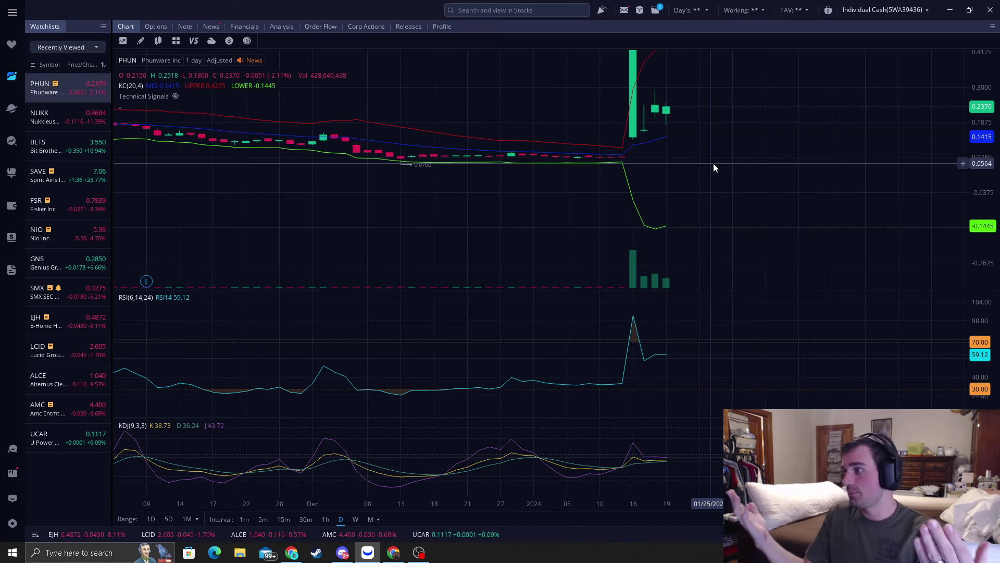
pyautogui.moveTo(648, 161); pyautogui.dragTo(730, 196)
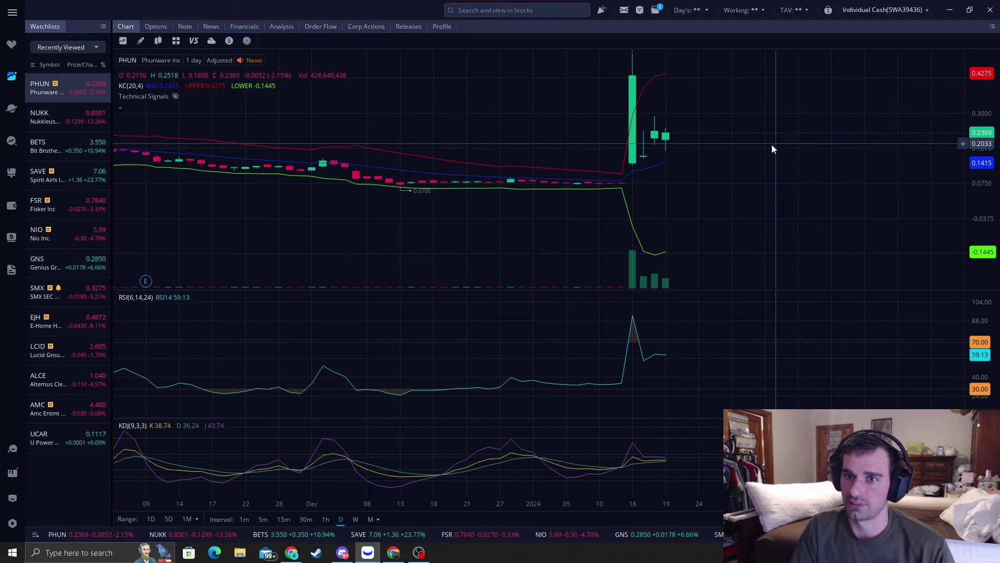
# - Rescale prices and recentre so the January 16 spike shows tall candles and the upper band
pyautogui.moveTo(986, 200); pyautogui.dragTo(985, 265)
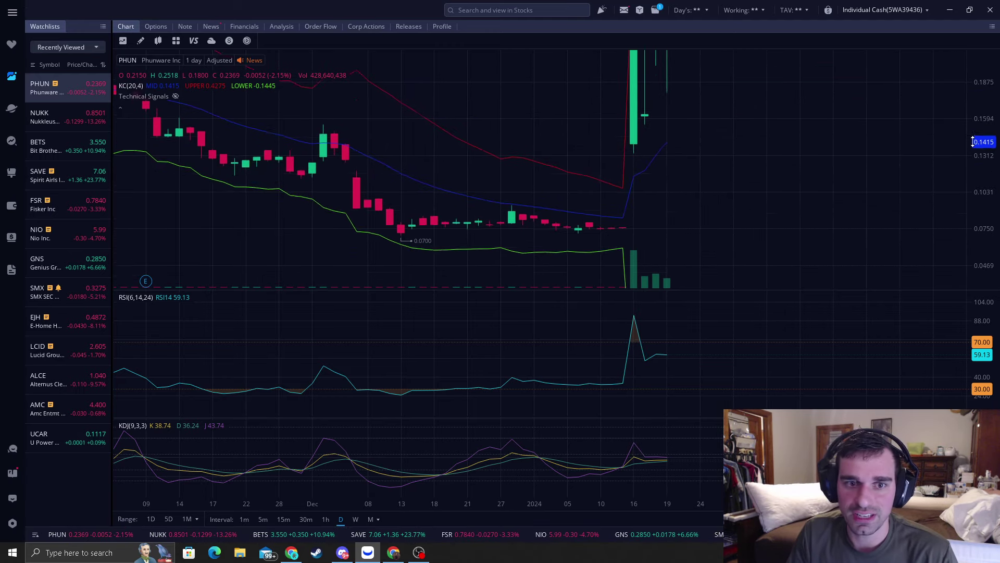
pyautogui.scroll(2, 643, 244)
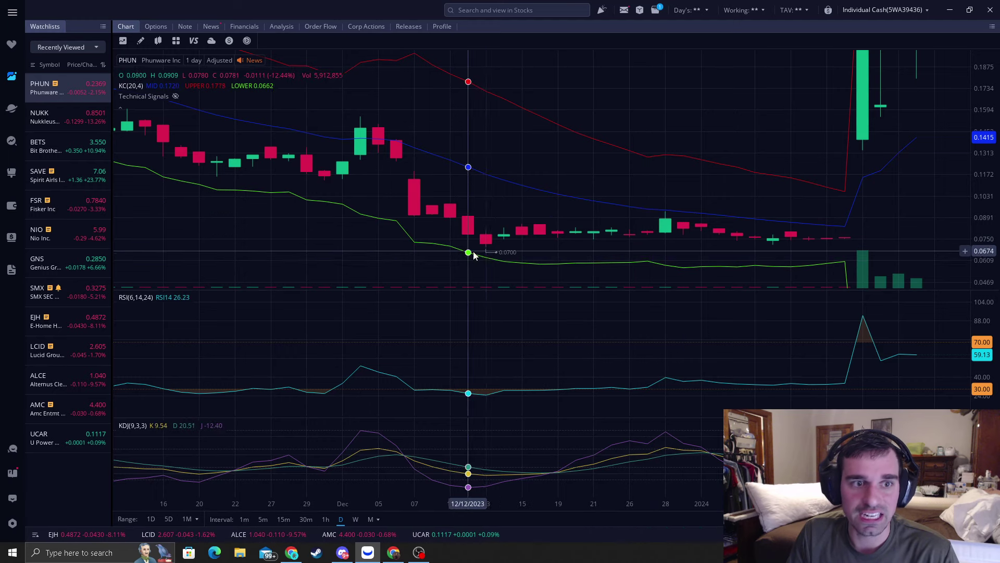
pyautogui.scroll(-2, 478, 249)
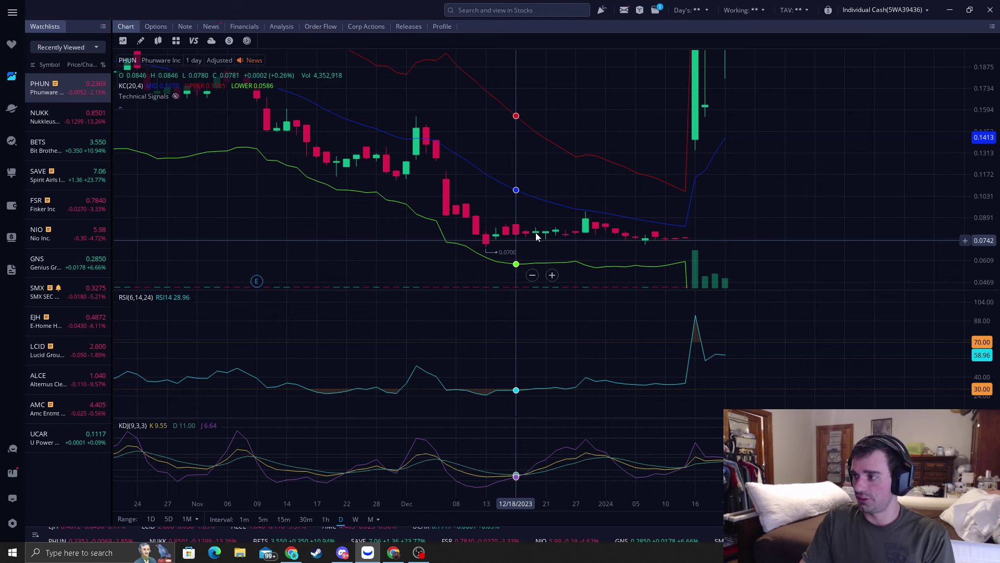
pyautogui.hscroll(3, 571, 219)
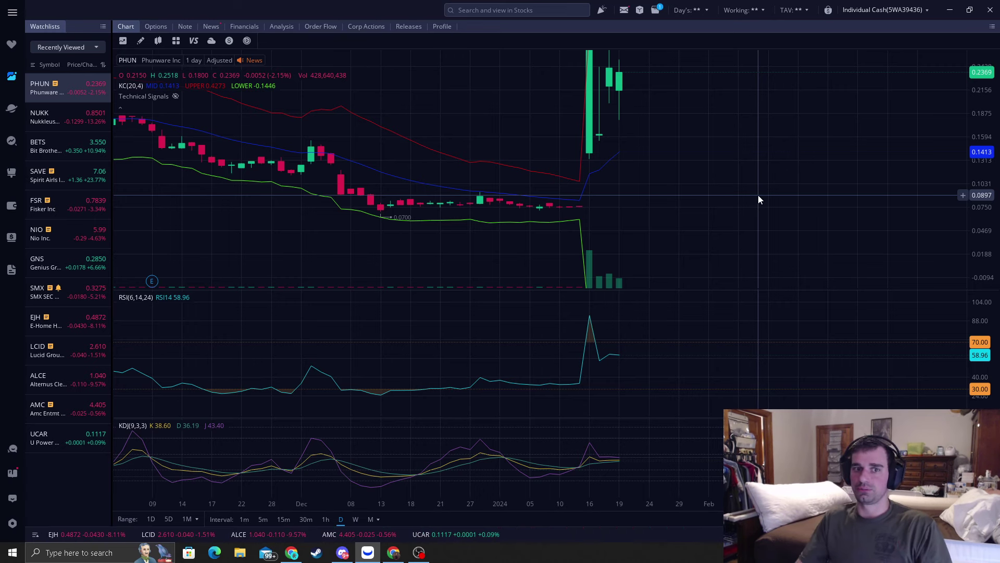
pyautogui.scroll(-2, 474, 144)
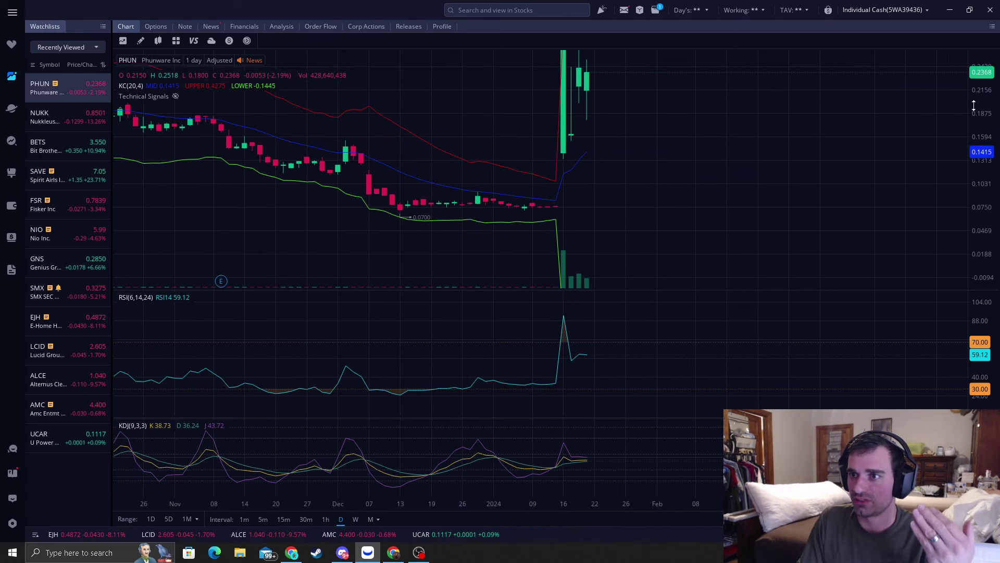
pyautogui.moveTo(974, 106); pyautogui.dragTo(978, 150)
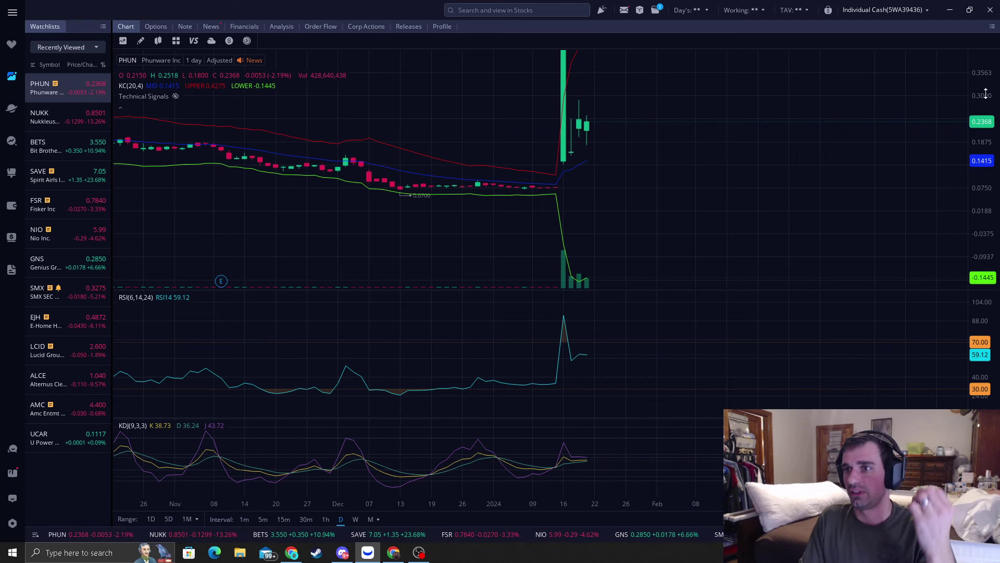
pyautogui.moveTo(974, 134); pyautogui.dragTo(976, 153)
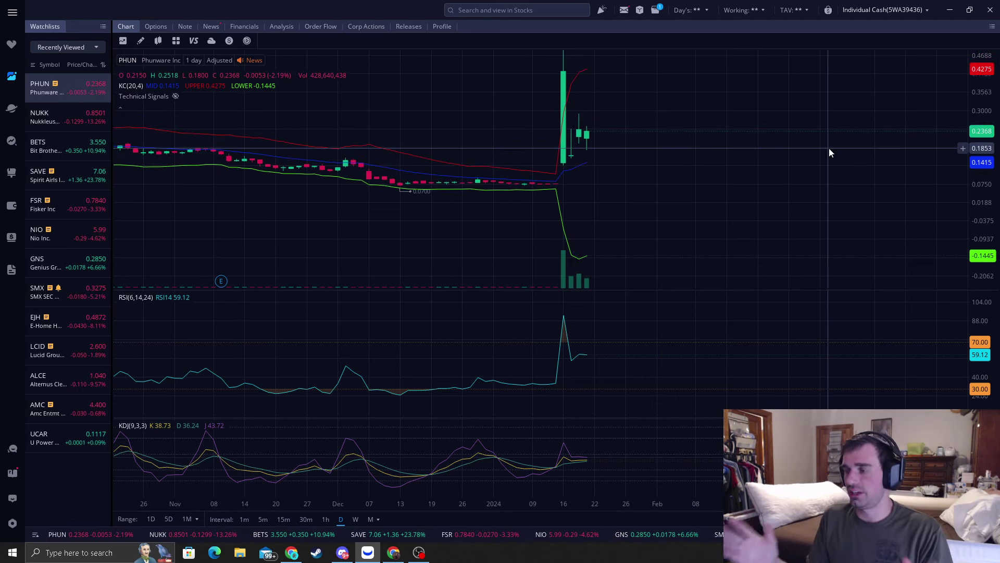
pyautogui.scroll(2, 673, 197)
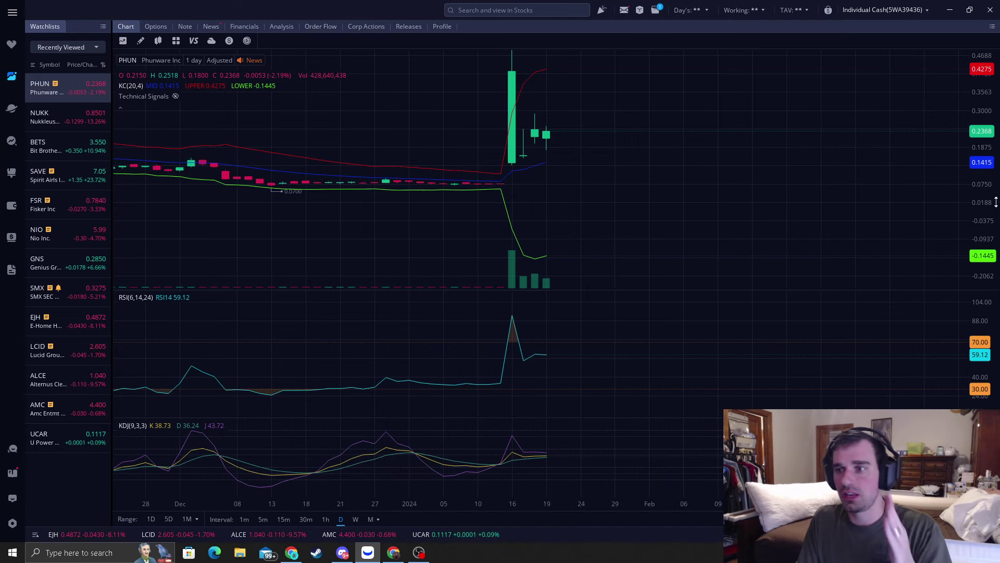
pyautogui.moveTo(983, 203); pyautogui.dragTo(983, 173)
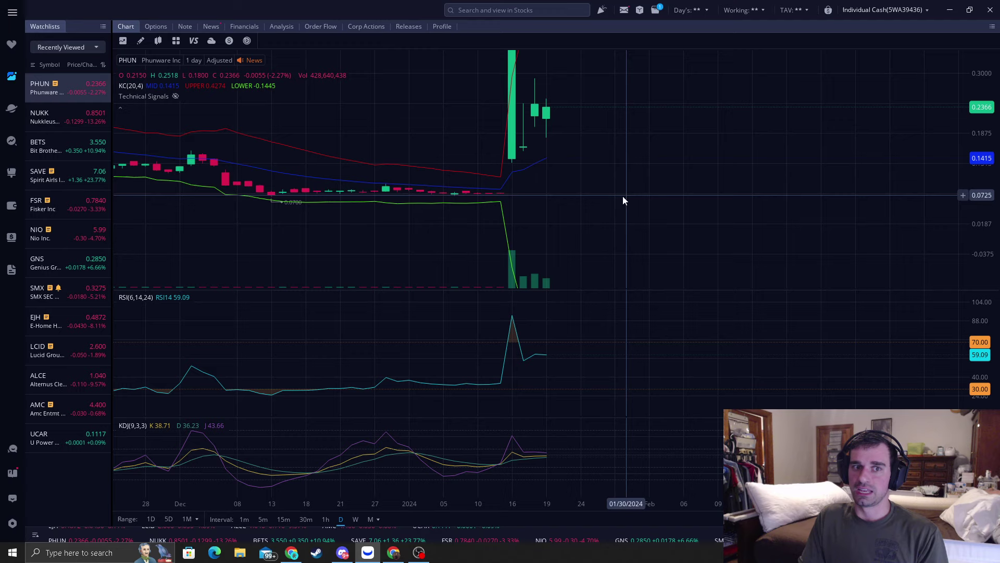
pyautogui.scroll(-1, 606, 195)
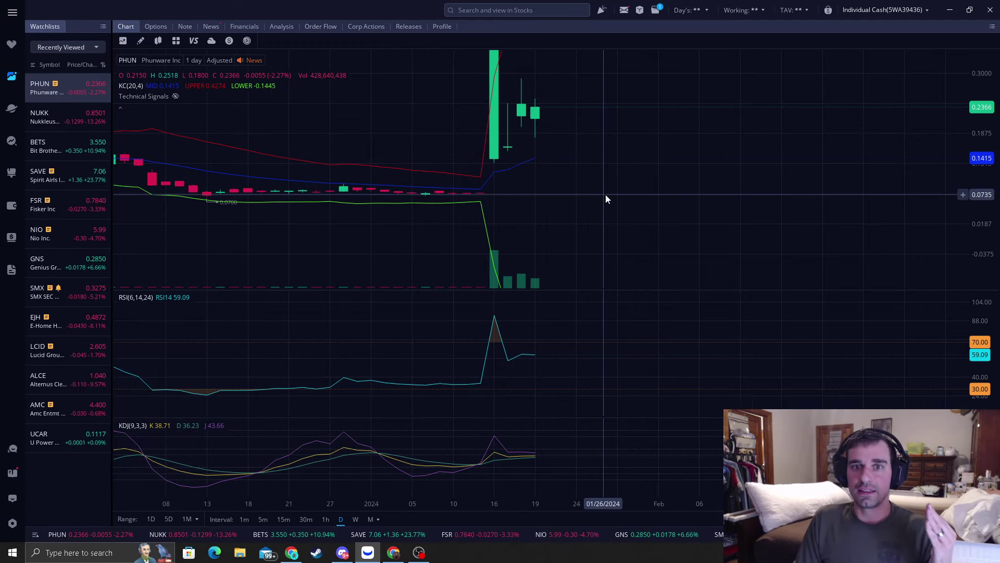
pyautogui.scroll(-2, 606, 194)
pyautogui.moveTo(974, 70); pyautogui.dragTo(974, 110)
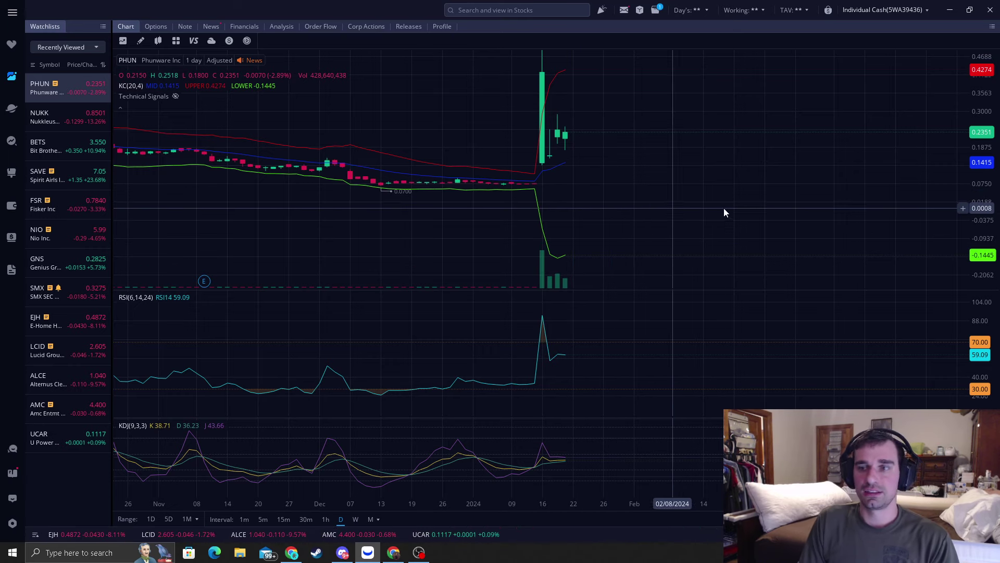
pyautogui.scroll(2, 724, 208)
pyautogui.scroll(-1, 574, 200)
pyautogui.scroll(1, 664, 196)
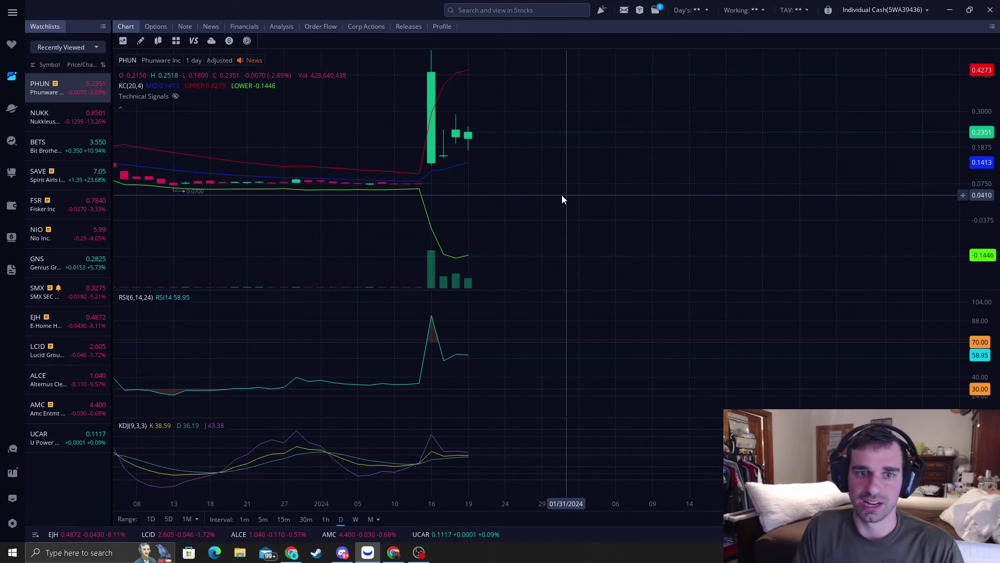
pyautogui.moveTo(561, 199); pyautogui.dragTo(642, 199)
pyautogui.moveTo(985, 207); pyautogui.dragTo(979, 184)
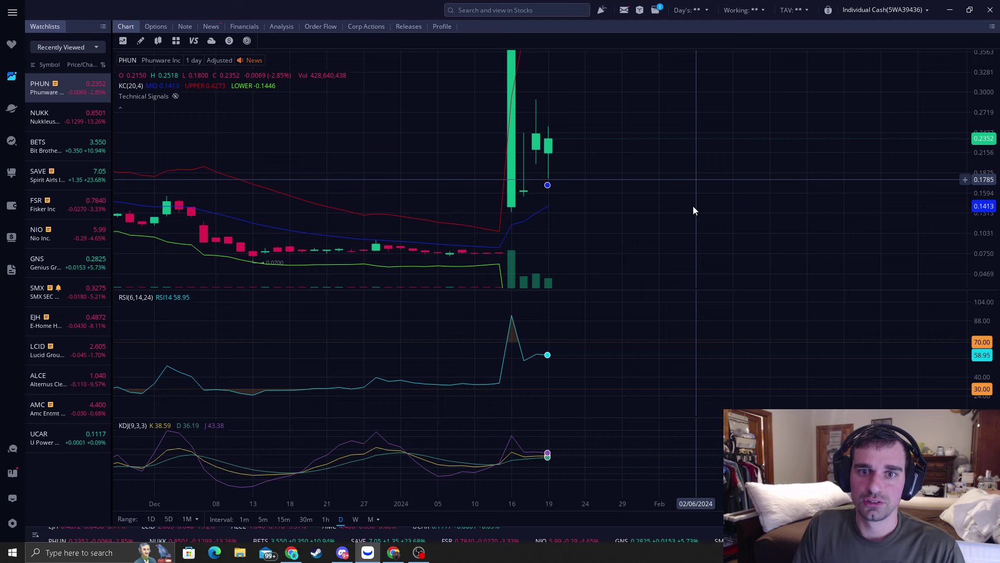
pyautogui.moveTo(693, 206)
pyautogui.mouseDown()
pyautogui.moveTo(639, 184)
pyautogui.moveTo(739, 145)
pyautogui.mouseUp()
# - Compress the price range so the 0.4899 spike top fits from November onward
pyautogui.moveTo(975, 76); pyautogui.dragTo(984, 147)
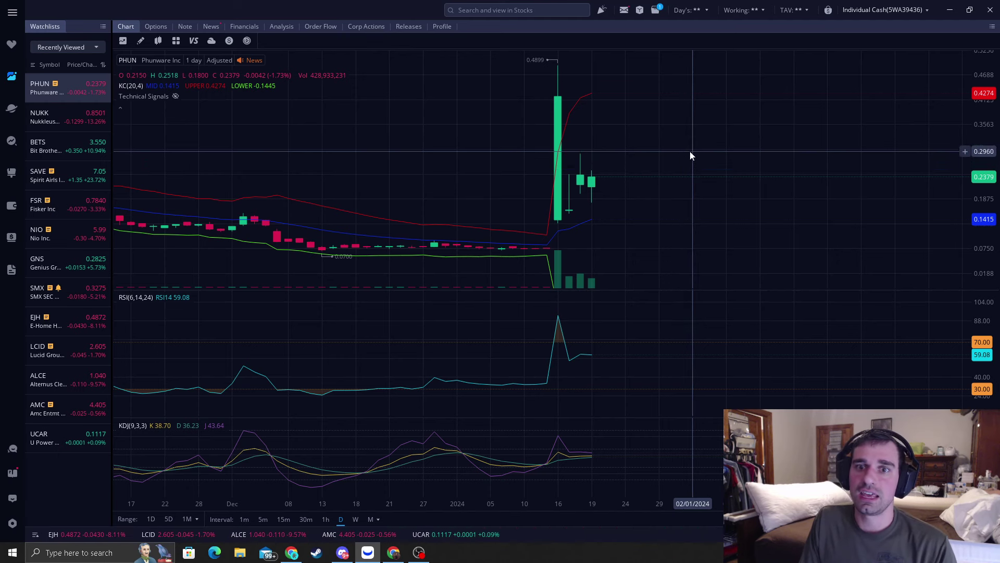
pyautogui.scroll(-2, 590, 188)
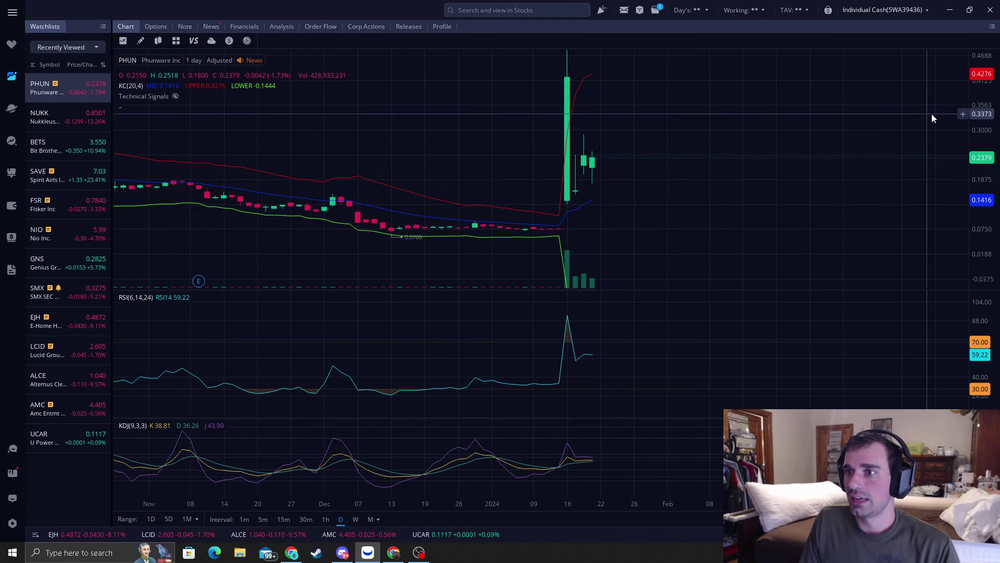
pyautogui.moveTo(981, 110); pyautogui.dragTo(981, 137)
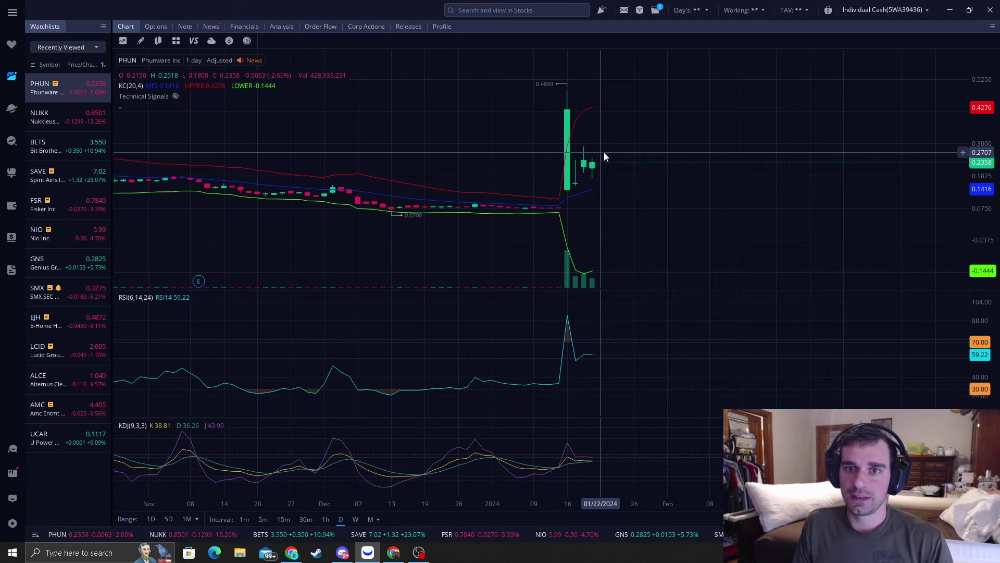
pyautogui.scroll(2, 611, 193)
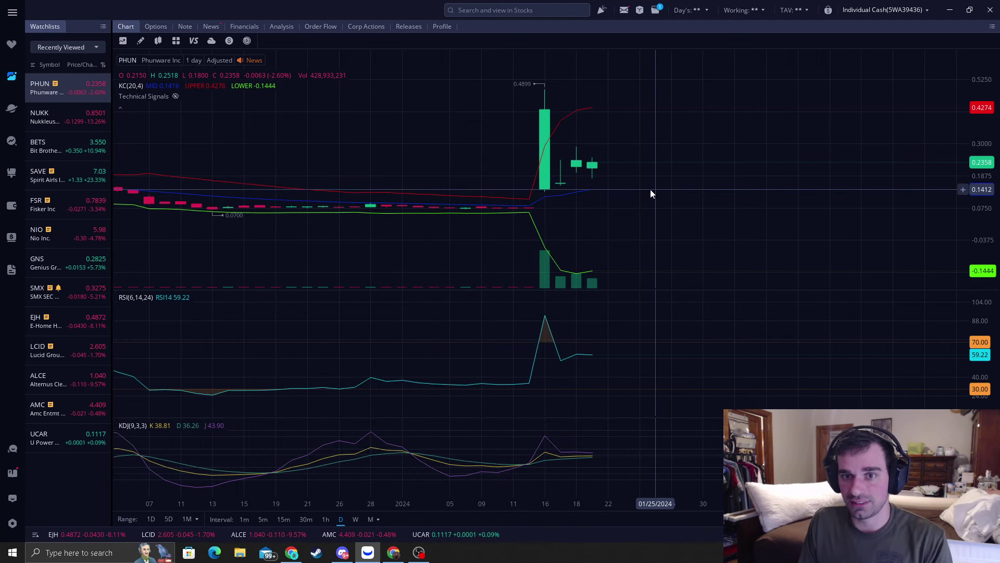
pyautogui.scroll(-2, 650, 189)
pyautogui.scroll(-1, 651, 189)
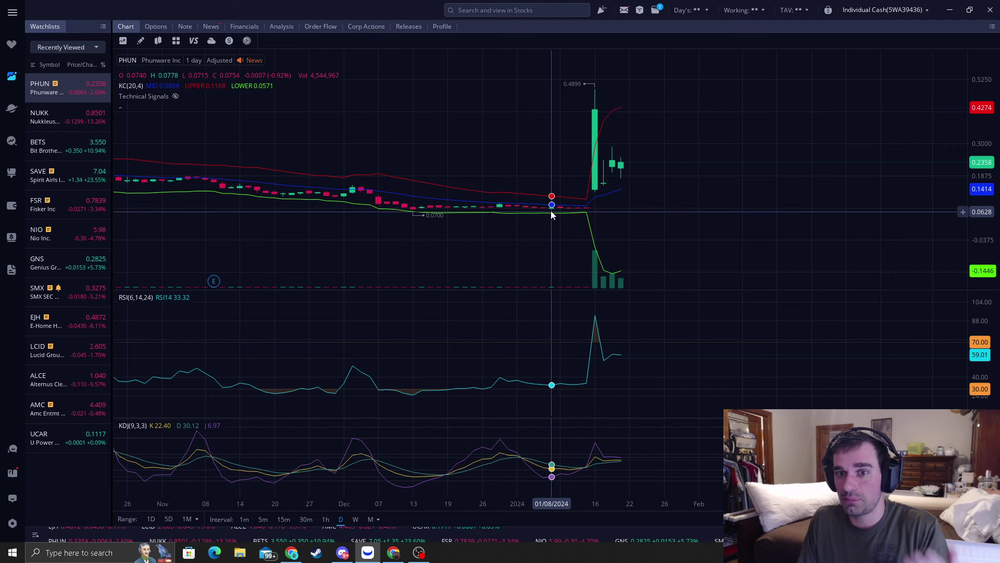
pyautogui.scroll(1, 623, 217)
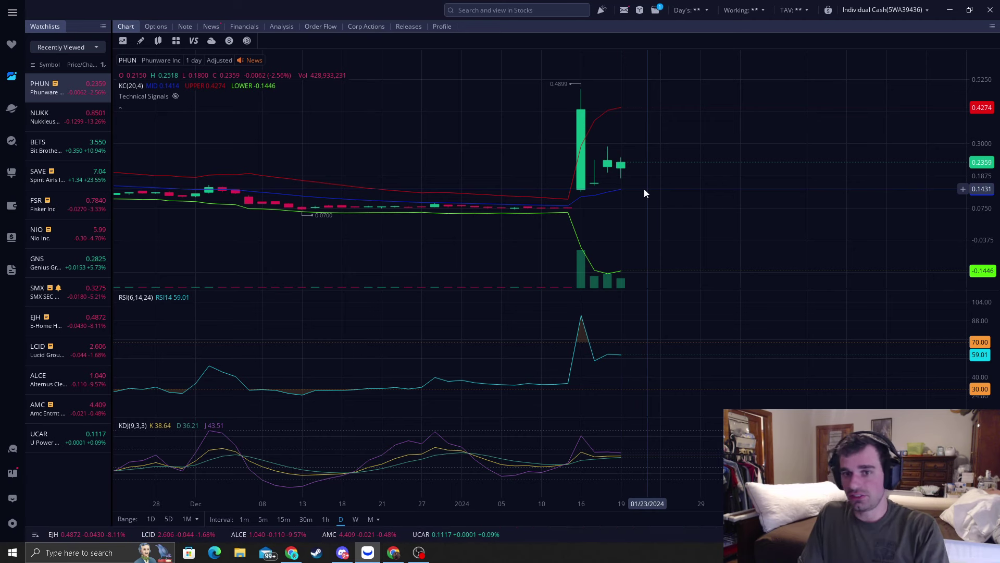
pyautogui.scroll(-2, 685, 118)
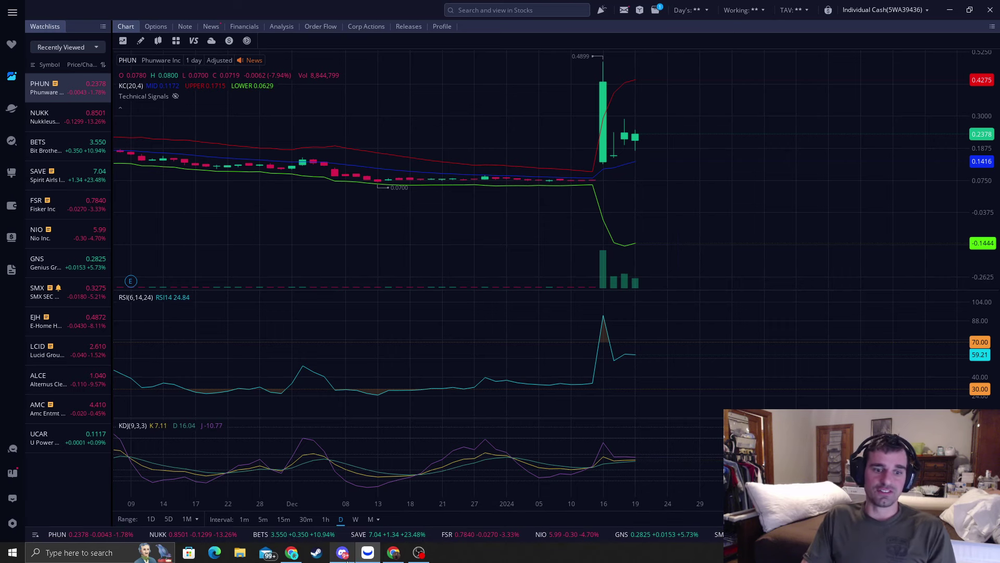
# - Switch to Discord's Reversal Trading premium-chat channel
pyautogui.click(356, 541)
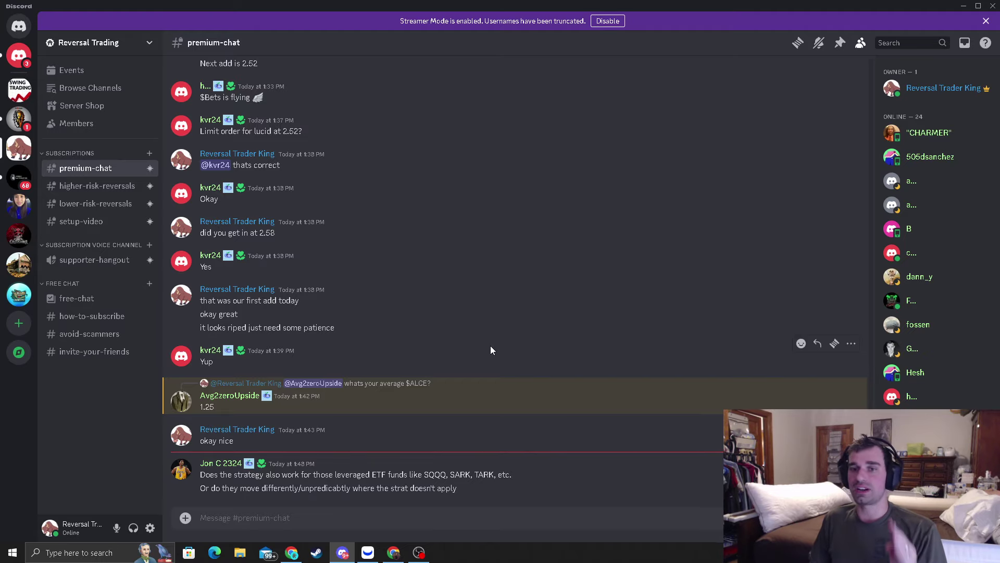
# - Return to the PHUN chart and stretch the pre-spike November to January candles
pyautogui.click(368, 552)
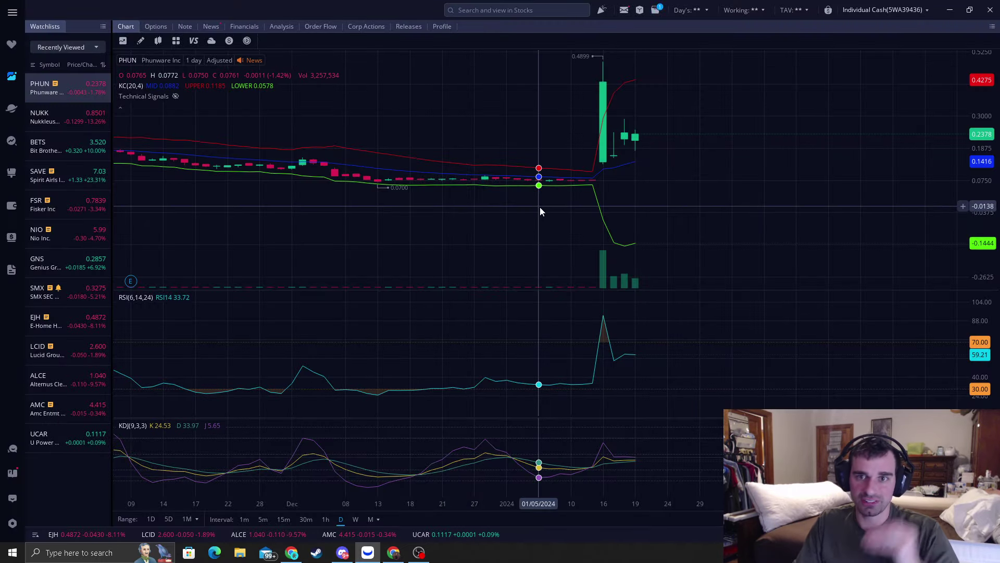
pyautogui.scroll(2, 755, 163)
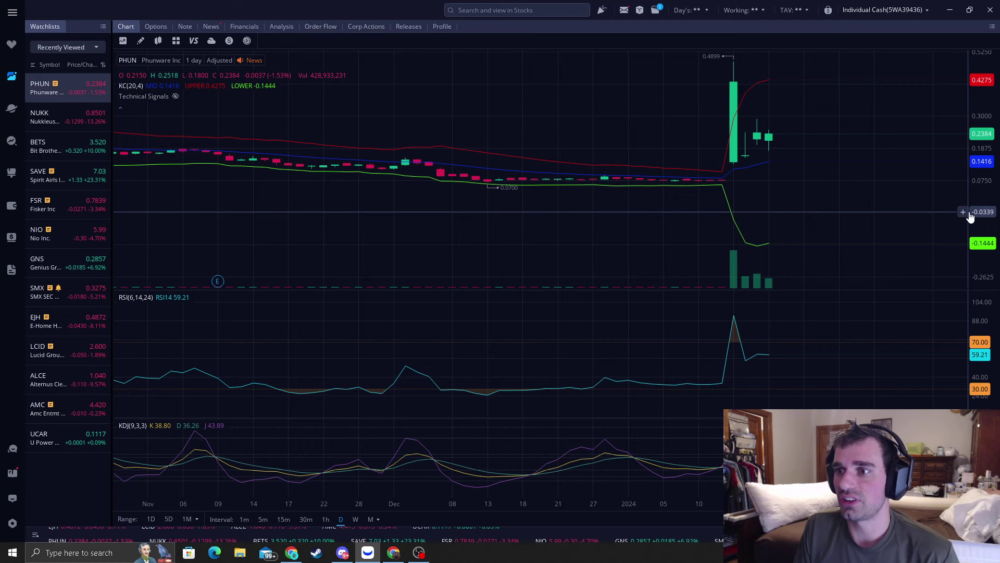
pyautogui.moveTo(969, 217); pyautogui.dragTo(882, 167)
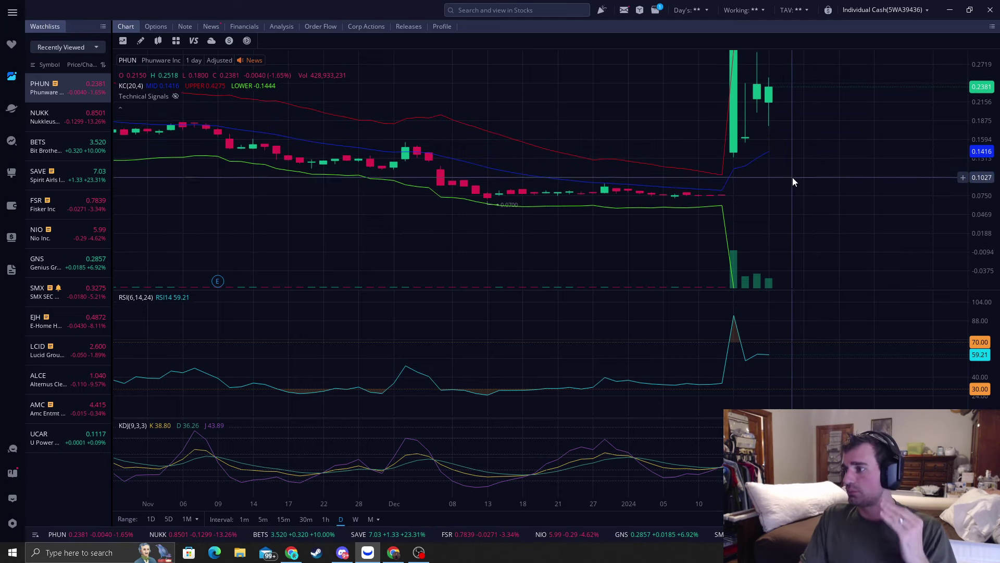
pyautogui.moveTo(793, 178); pyautogui.dragTo(756, 234)
pyautogui.moveTo(980, 71); pyautogui.dragTo(979, 88)
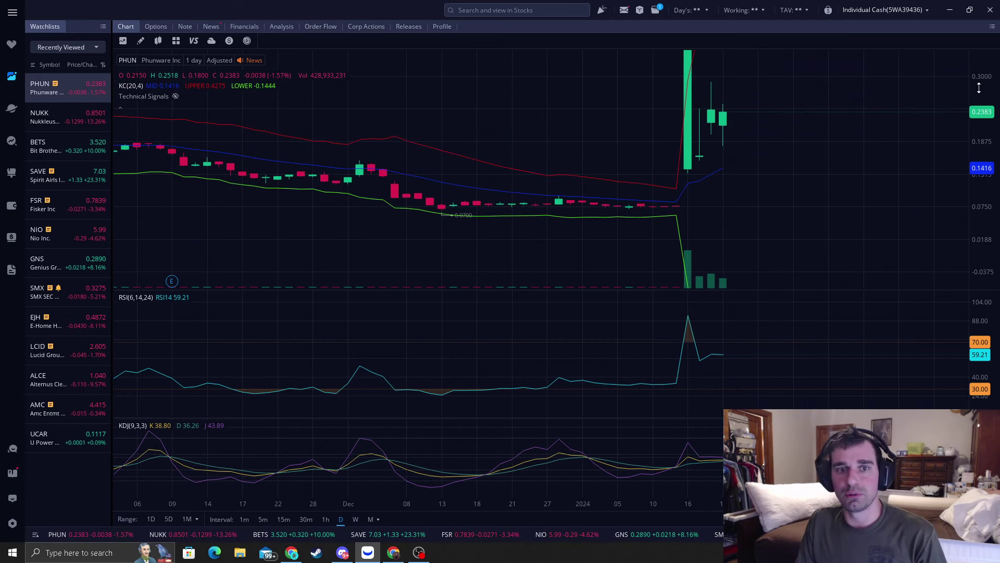
# - Switch back to Discord's premium-chat channel
pyautogui.click(343, 552)
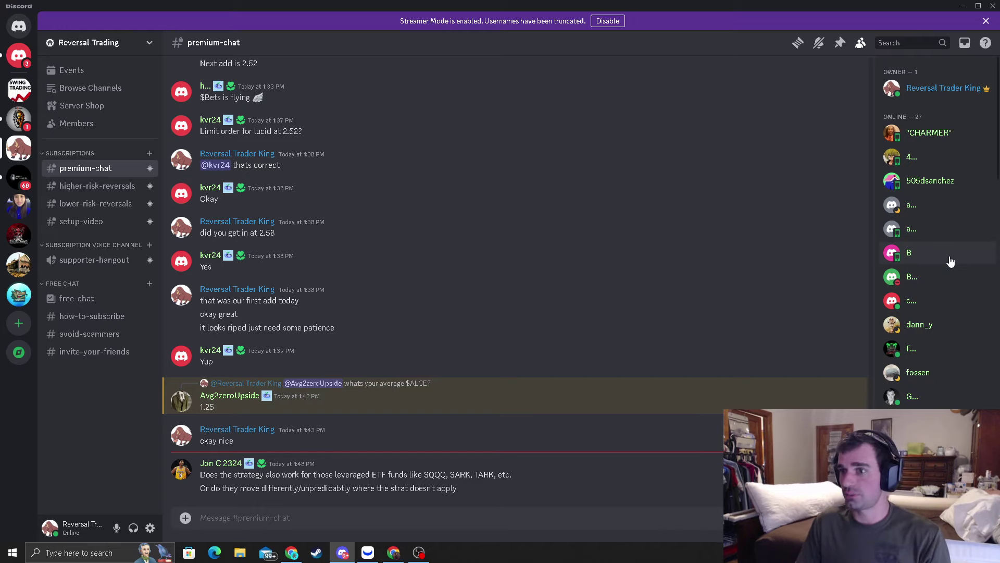
pyautogui.scroll(-3, 953, 261)
pyautogui.scroll(-3, 943, 266)
pyautogui.scroll(3, 941, 266)
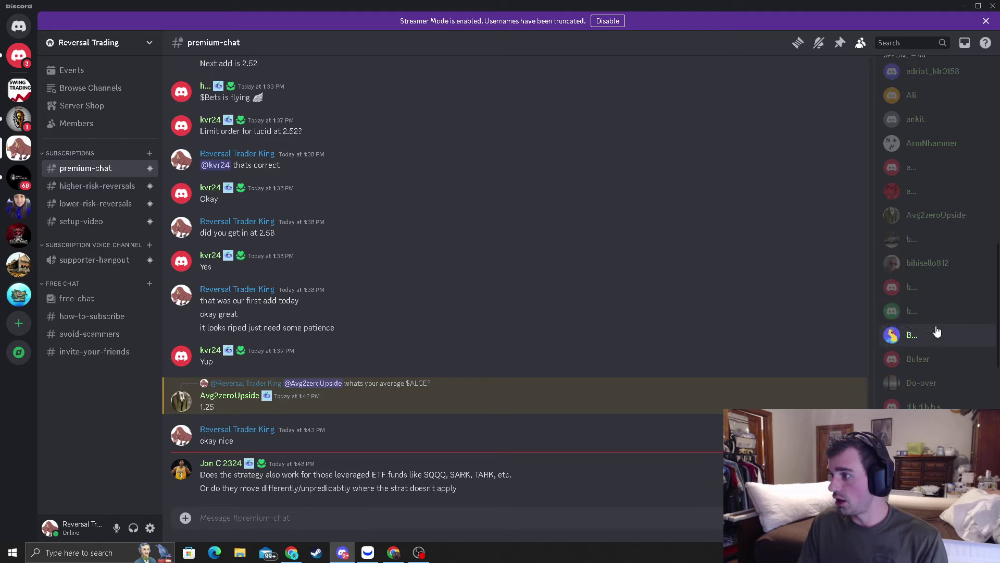
pyautogui.scroll(3, 934, 333)
pyautogui.scroll(3, 934, 332)
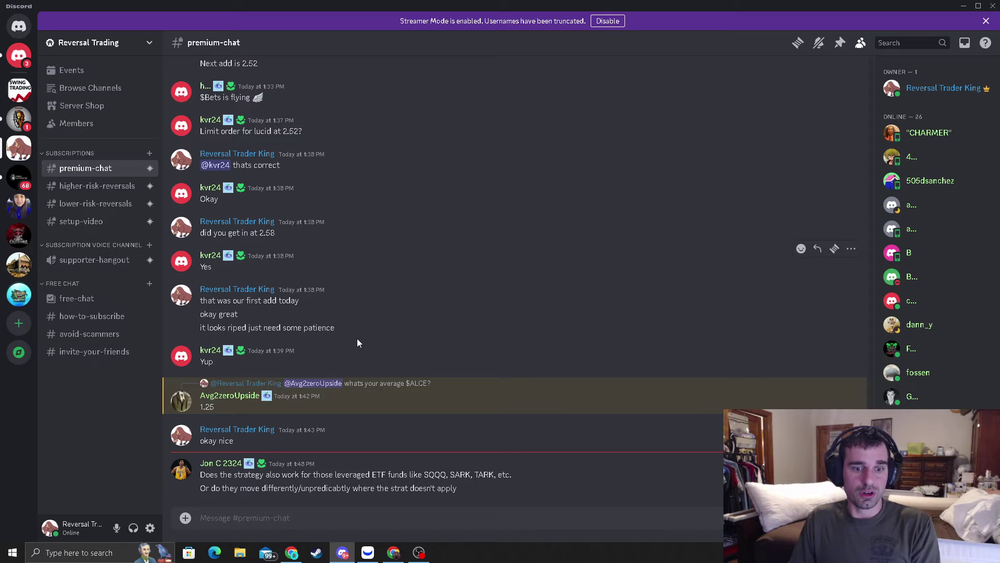
# - Bring Webull's PHUN daily chart back, framed November 2023 through the January 16, 2024 spike
pyautogui.click(368, 553)
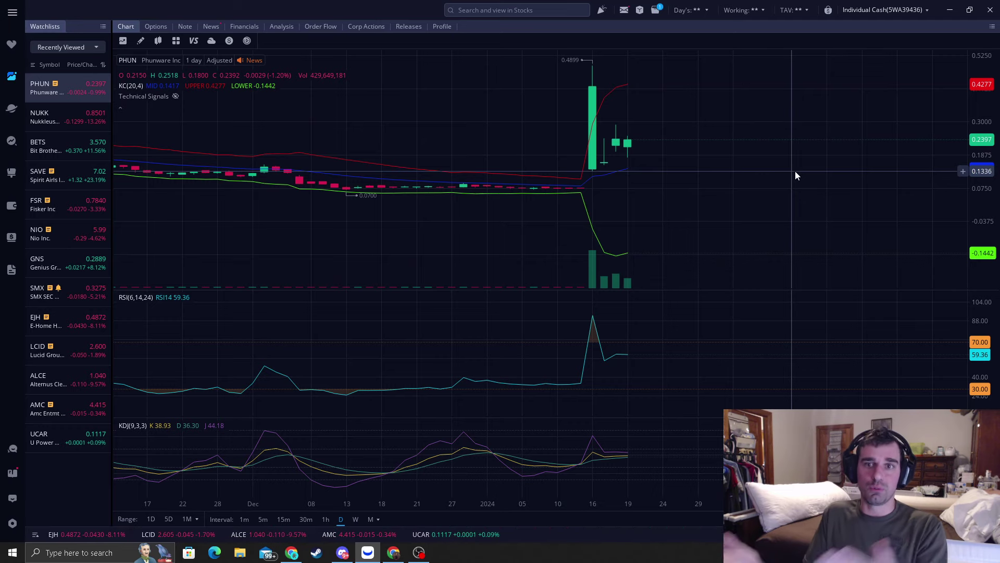
pyautogui.scroll(2, 747, 199)
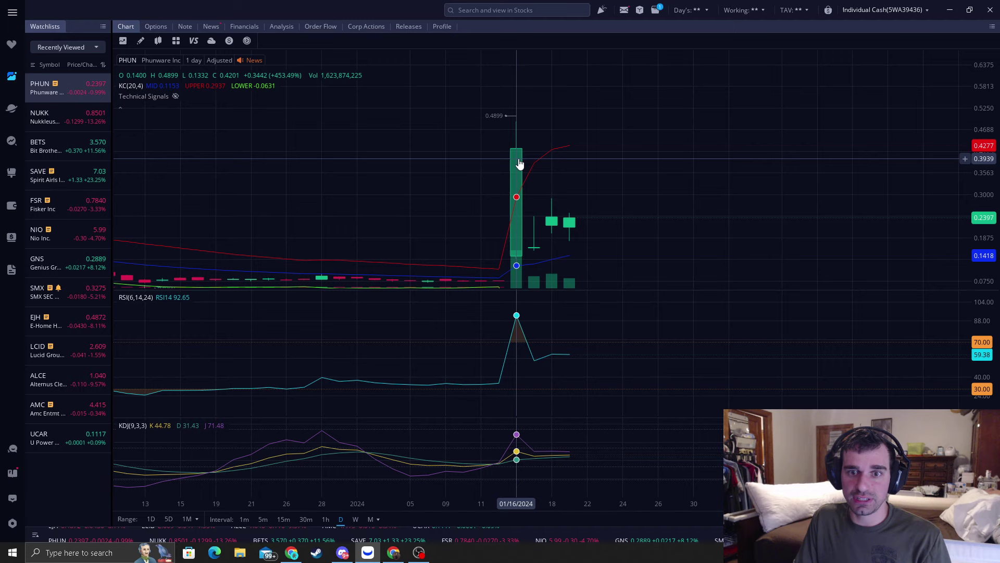
pyautogui.scroll(-1, 593, 245)
pyautogui.scroll(-1, 594, 244)
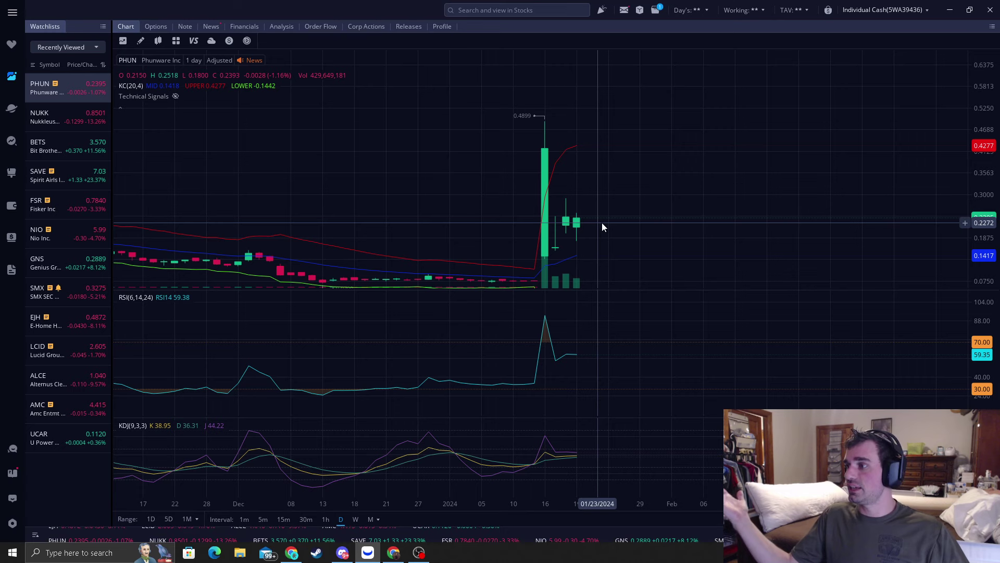
# - Return to Discord's premium-chat channel, with the SQQQ/SARK leveraged-ETF question still newest
pyautogui.click(343, 553)
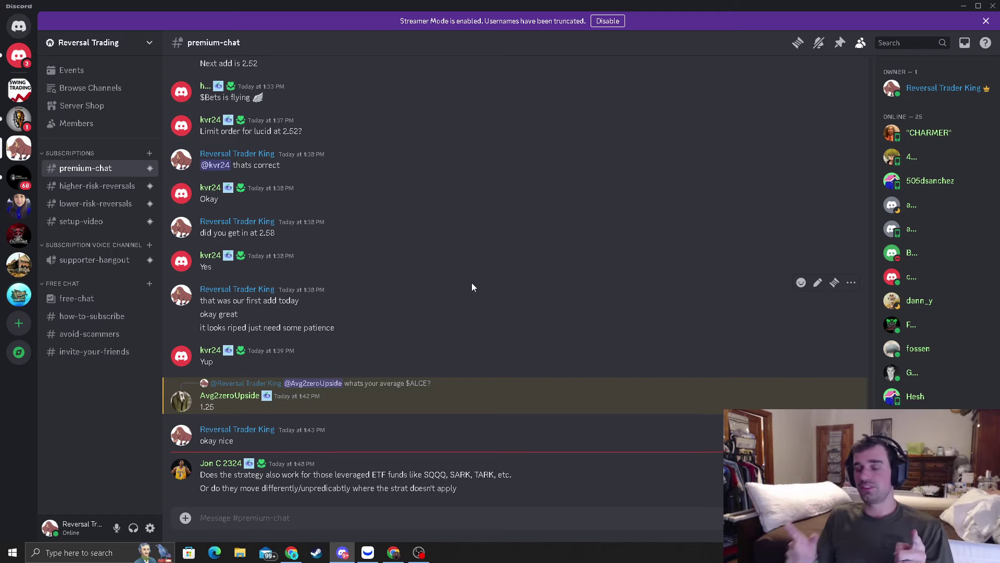
# - Pan PHUN's chart back to the October 2021 surge toward 21, then return to Discord
pyautogui.click(368, 553)
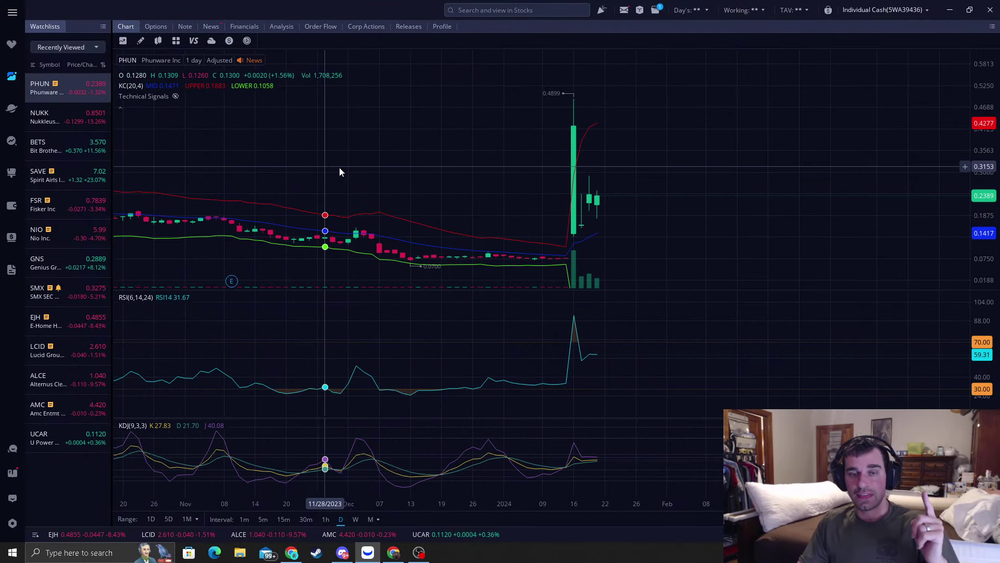
pyautogui.moveTo(340, 167); pyautogui.dragTo(637, 191)
pyautogui.moveTo(339, 195)
pyautogui.mouseDown()
pyautogui.moveTo(957, 124)
pyautogui.moveTo(729, 253)
pyautogui.mouseUp()
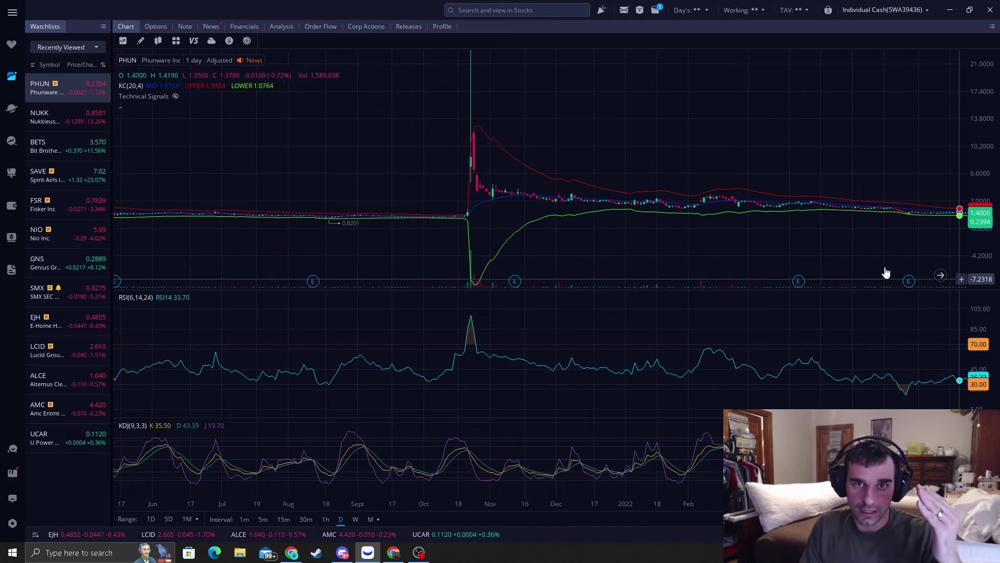
pyautogui.scroll(3, 513, 118)
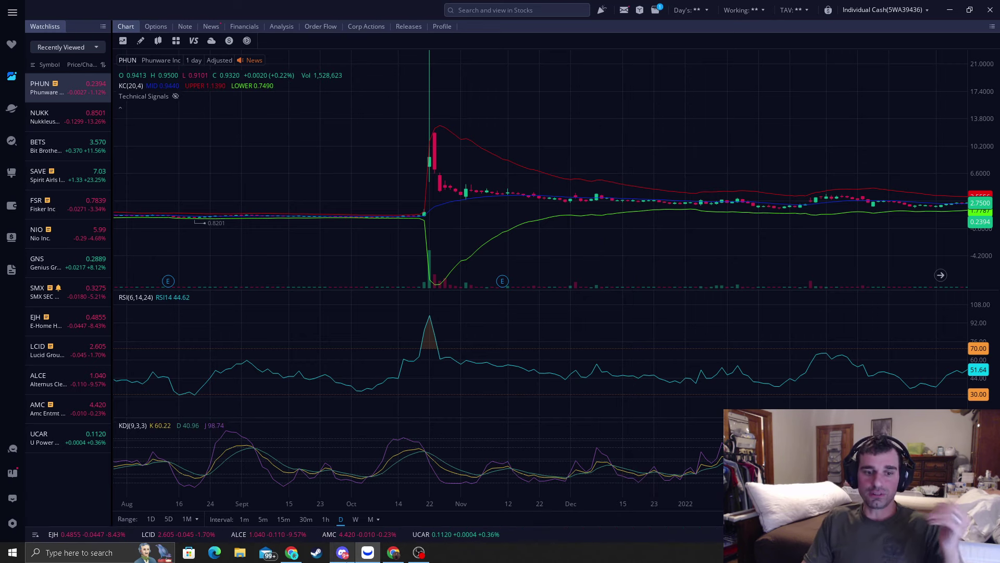
pyautogui.click(342, 553)
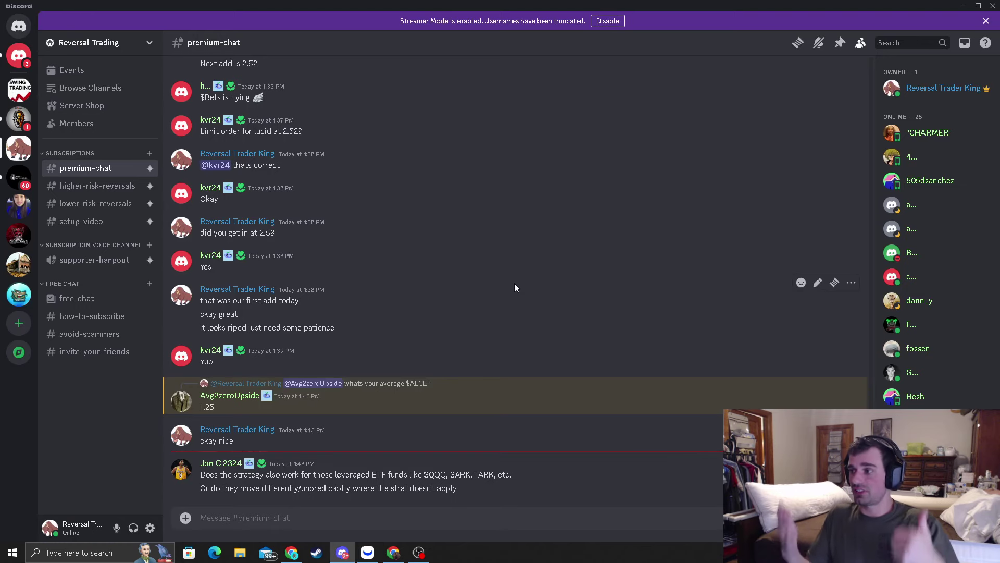